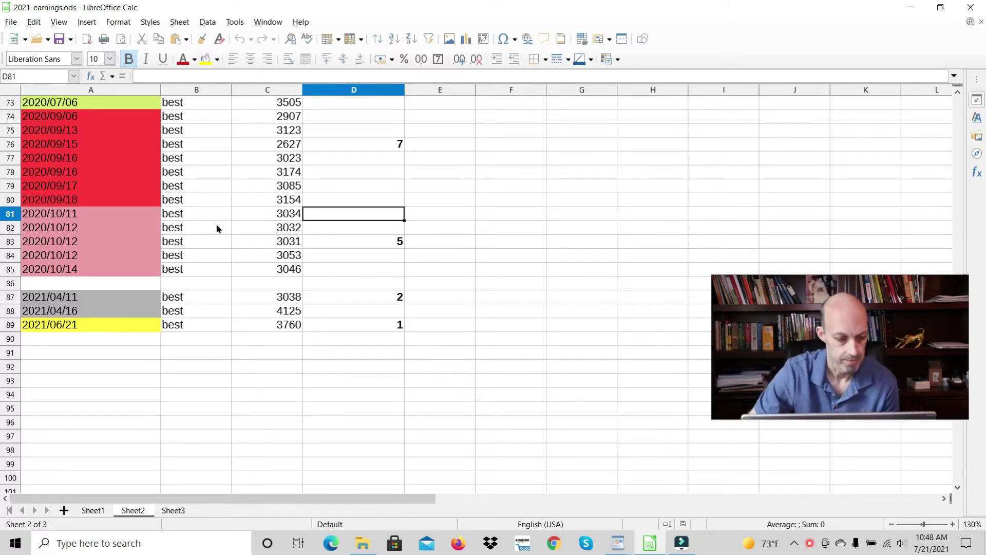
Review the best entries for 2021/04/11 and 2021/04/16 in cells B87 and B88
{"action": "left_click", "coordinate": [196, 296]}
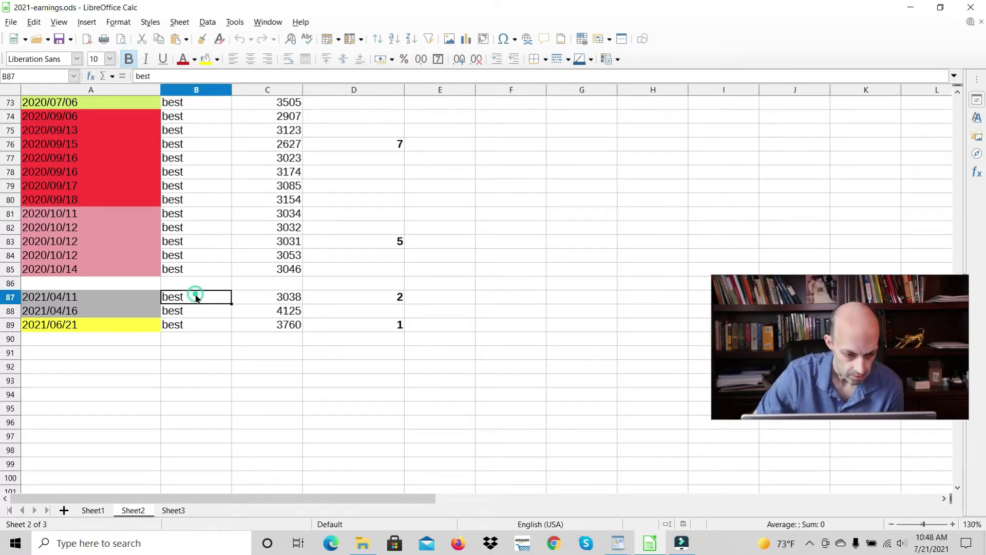
{"action": "left_click", "coordinate": [197, 311]}
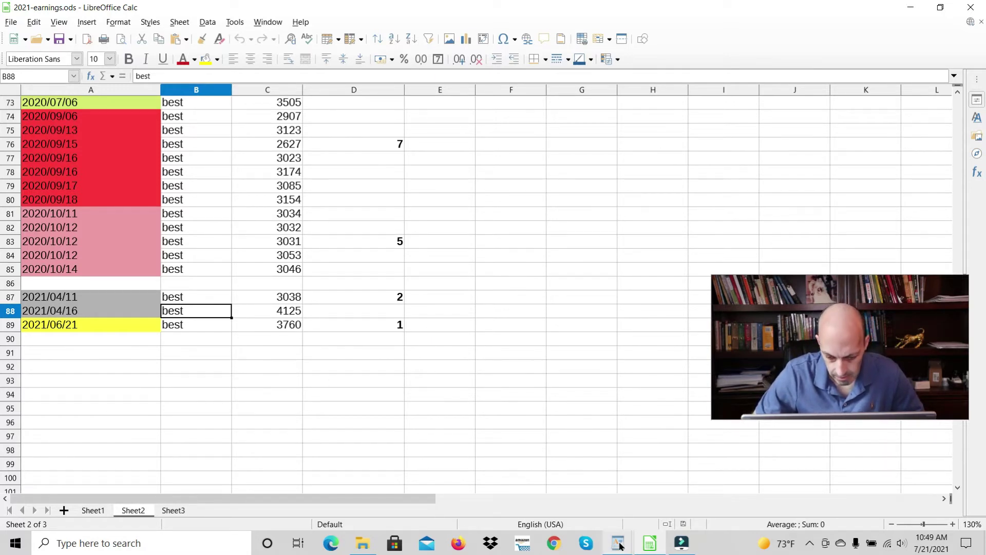
{"action": "mouse_move", "coordinate": [620, 546]}
{"action": "left_click", "coordinate": [666, 501]}
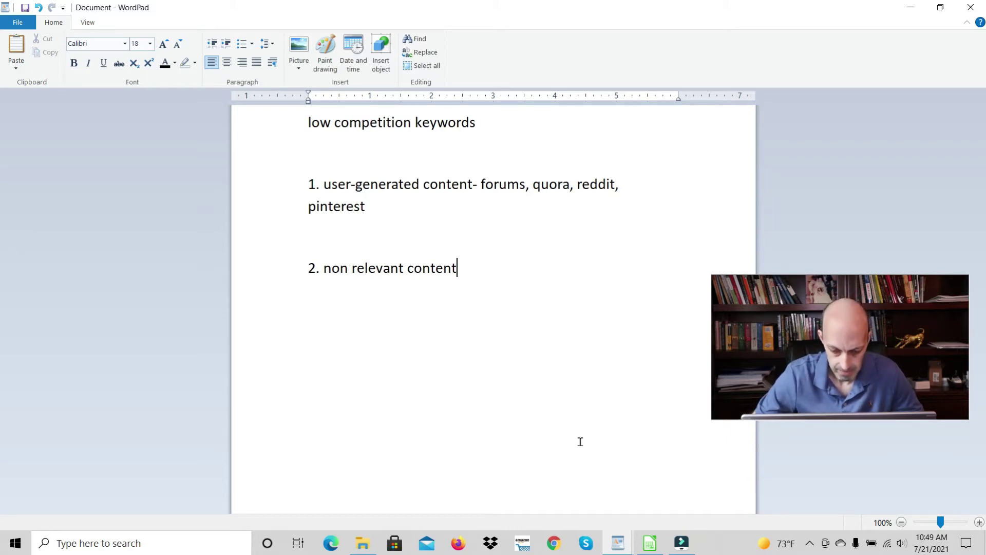
{"action": "left_click", "coordinate": [623, 542]}
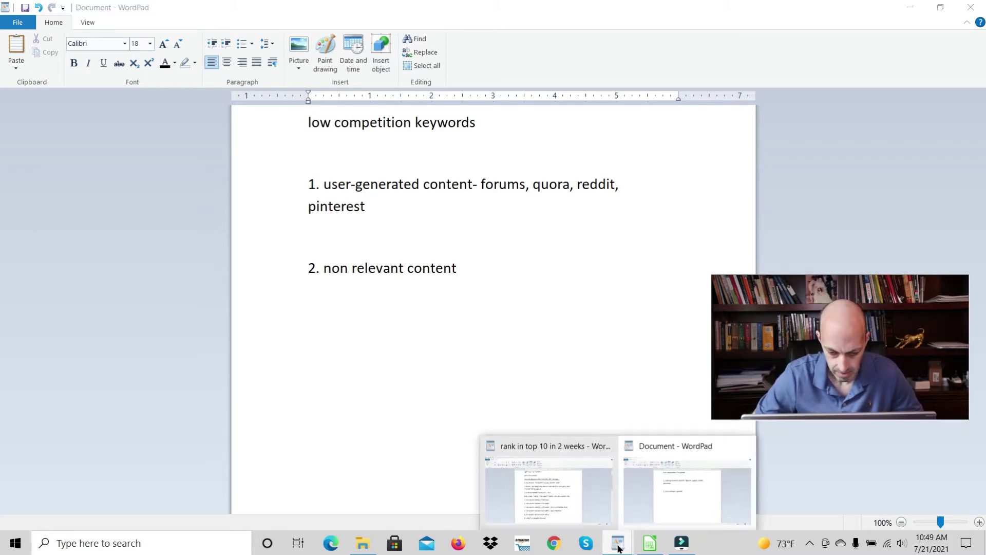
Bring up the 'rank in top 10 in 2 weeks' notes and scroll through the nine ranking results
{"action": "left_click", "coordinate": [580, 500]}
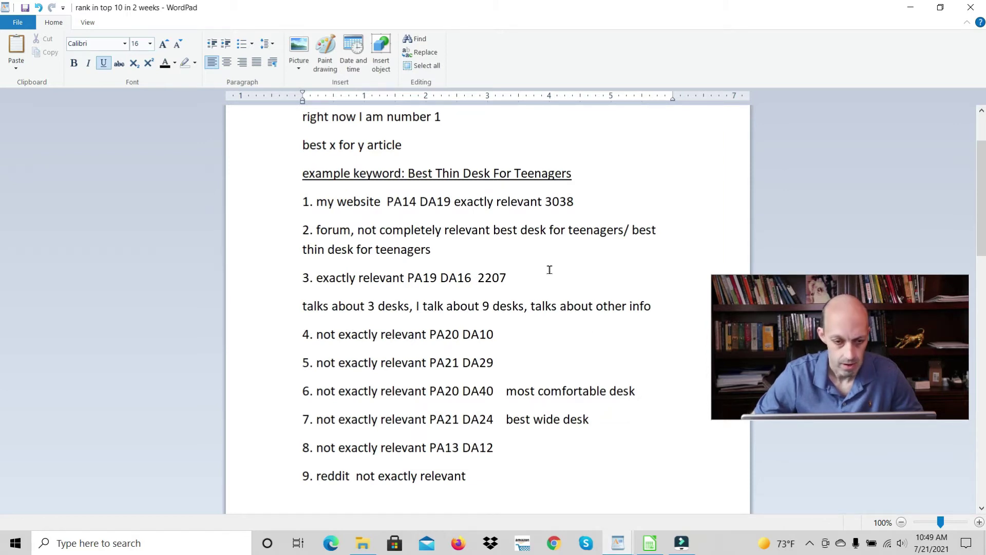
{"action": "scroll", "coordinate": [549, 270], "scroll_direction": "up", "scroll_amount": 2}
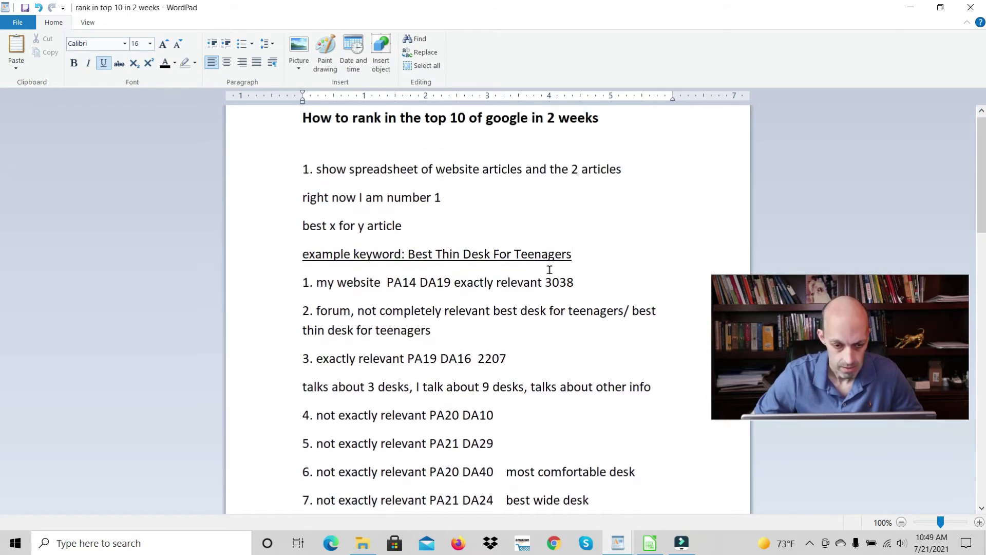
{"action": "scroll", "coordinate": [549, 270], "scroll_direction": "down", "scroll_amount": 2}
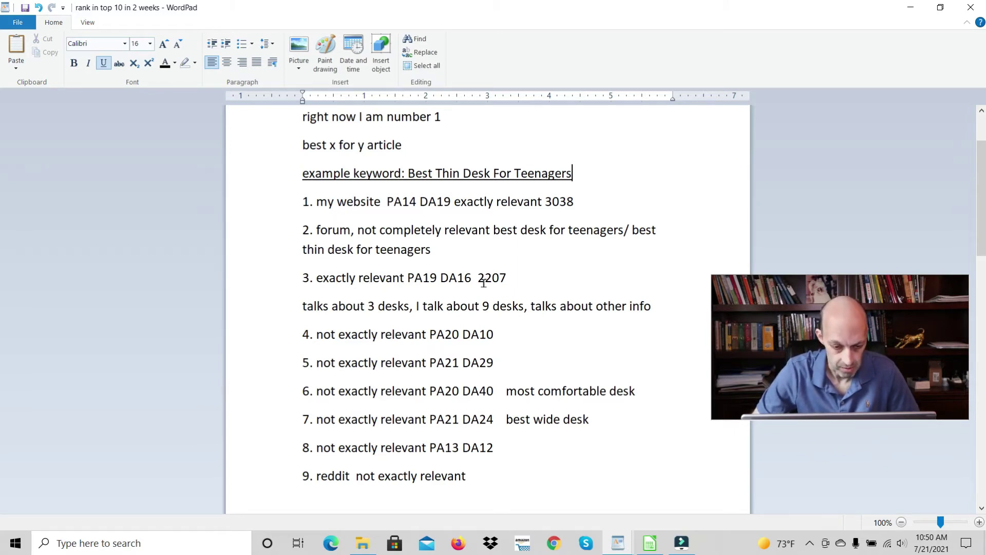
{"action": "scroll", "coordinate": [483, 283], "scroll_direction": "down", "scroll_amount": 1}
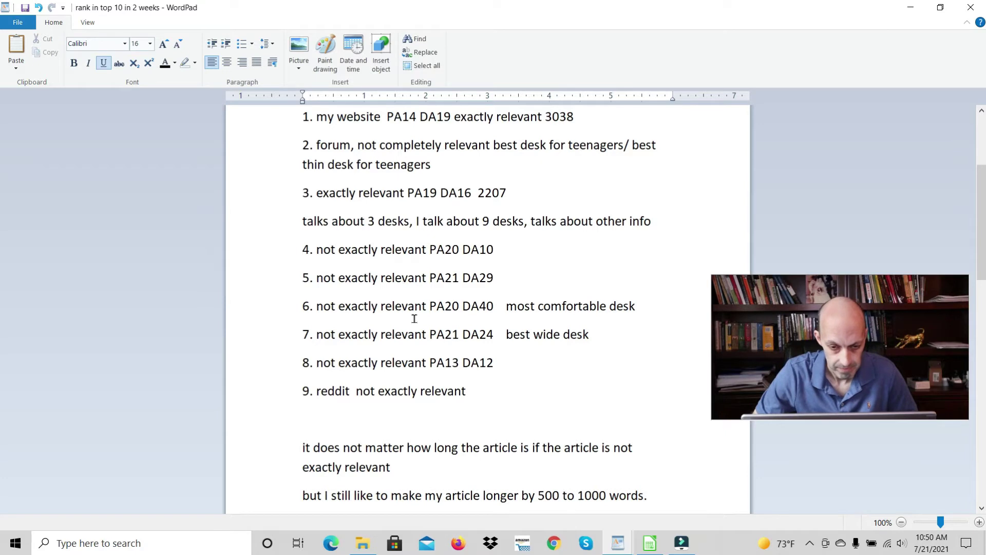
{"action": "scroll", "coordinate": [414, 319], "scroll_direction": "up", "scroll_amount": 1}
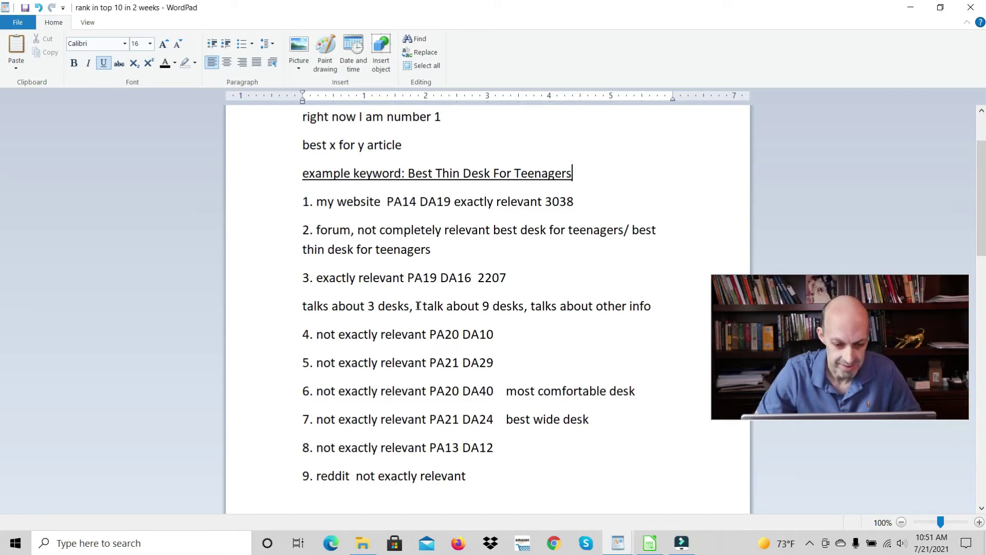
{"action": "scroll", "coordinate": [428, 304], "scroll_direction": "down", "scroll_amount": 3}
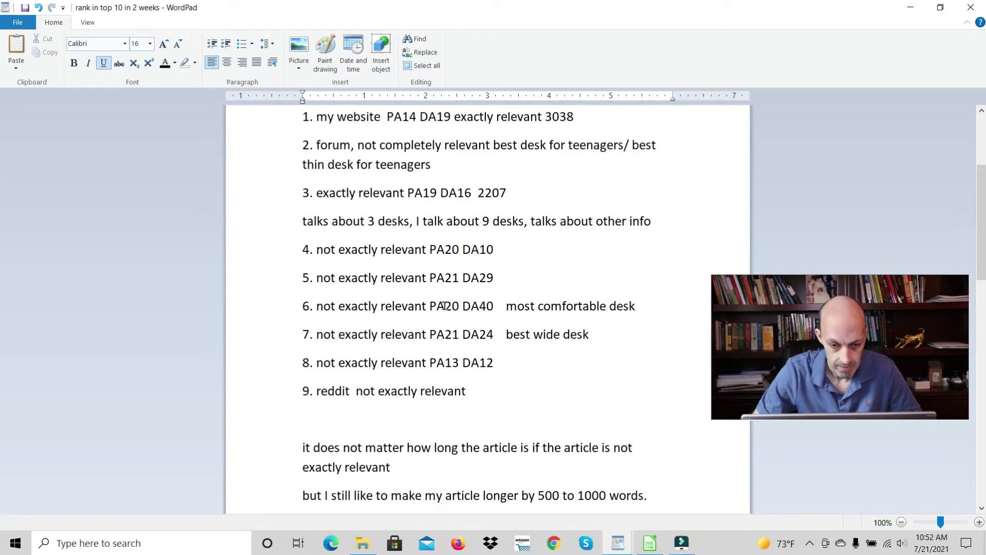
{"action": "scroll", "coordinate": [444, 306], "scroll_direction": "up", "scroll_amount": 1}
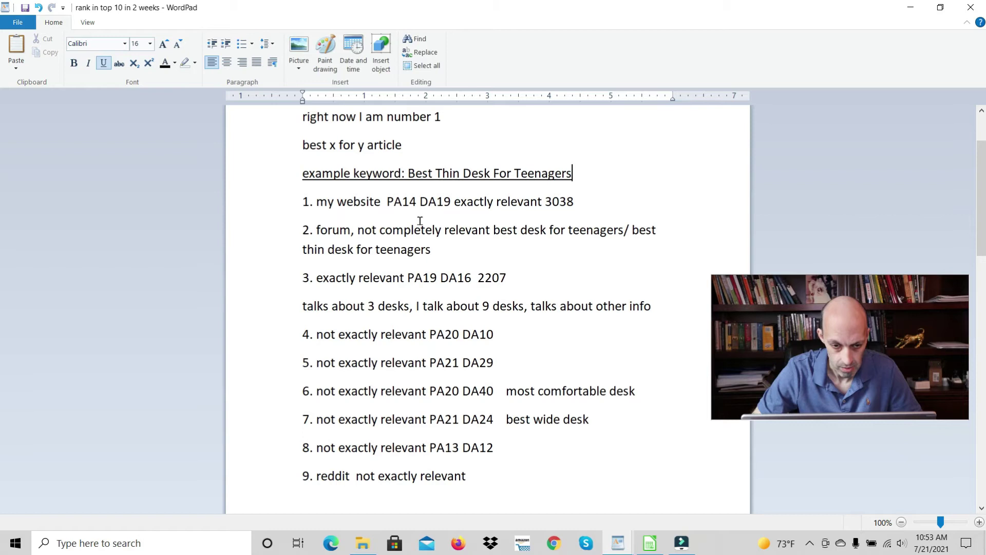
{"action": "scroll", "coordinate": [420, 221], "scroll_direction": "down", "scroll_amount": 5}
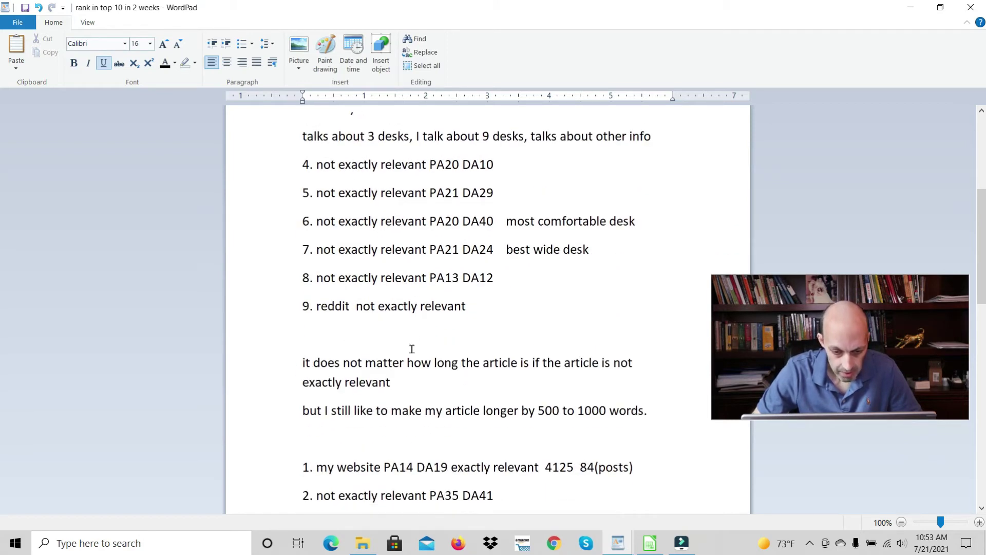
{"action": "scroll", "coordinate": [456, 316], "scroll_direction": "down", "scroll_amount": 3}
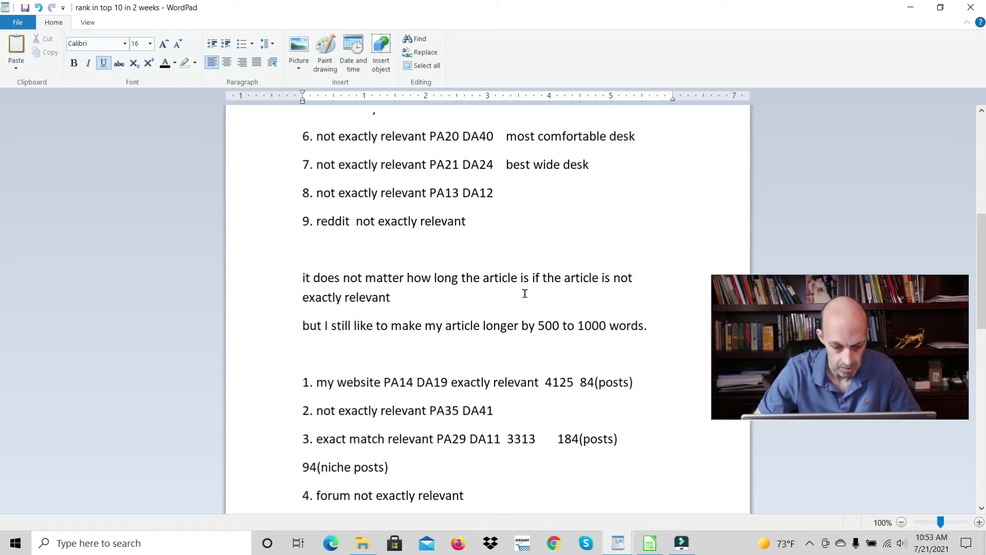
Scroll through the numbered list of nine competing results with their relevance and PA/DA notes
{"action": "scroll", "coordinate": [525, 294], "scroll_direction": "down", "scroll_amount": 2}
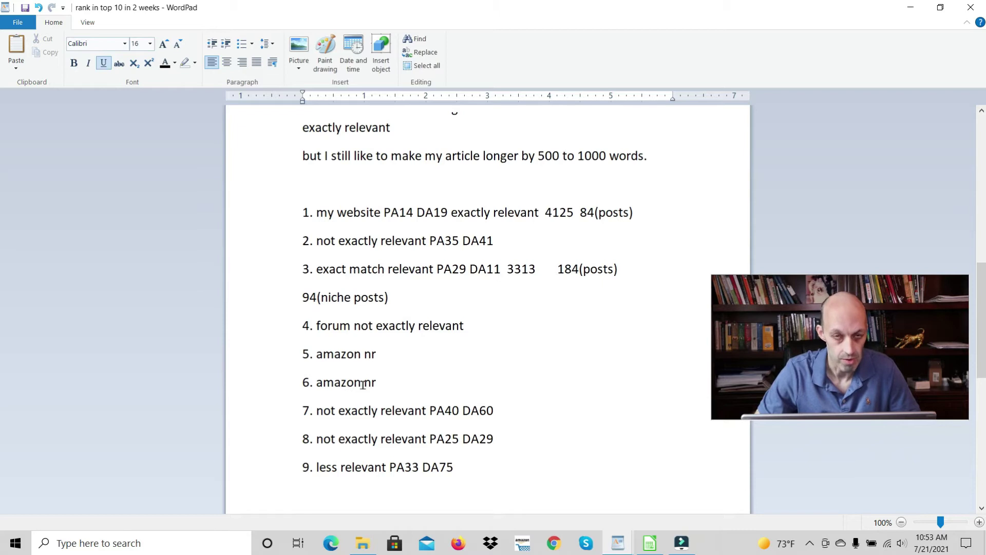
{"action": "scroll", "coordinate": [408, 370], "scroll_direction": "down", "scroll_amount": 1}
{"action": "scroll", "coordinate": [407, 370], "scroll_direction": "down", "scroll_amount": 2}
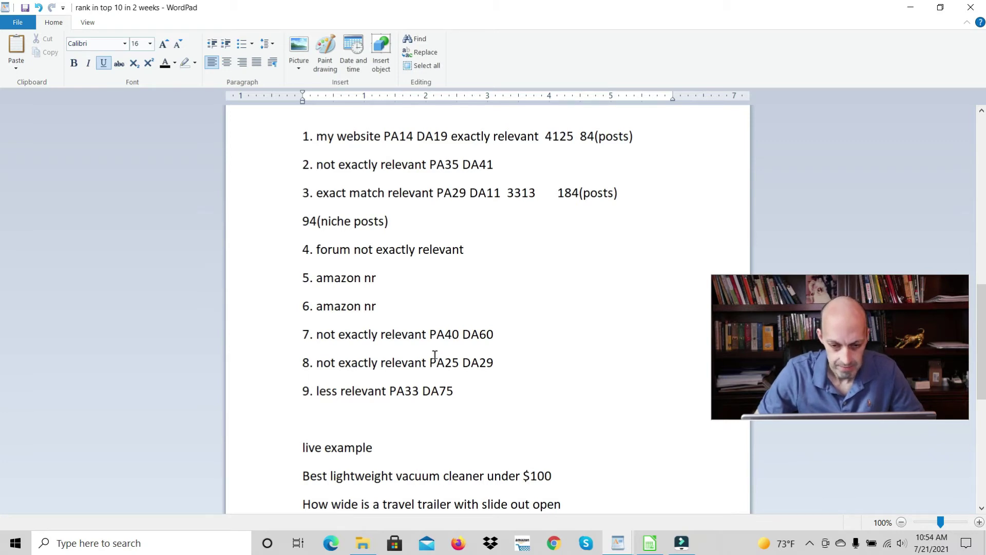
{"action": "scroll", "coordinate": [435, 355], "scroll_direction": "up", "scroll_amount": 3}
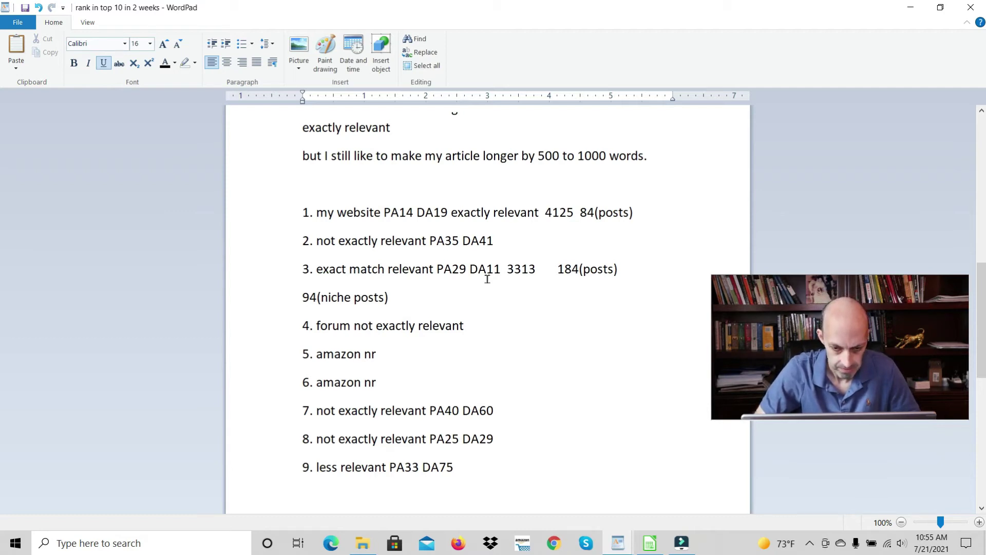
Copy the 'Best lightweight vacuum cleaner under $100' keyword from the live examples and switch to Chrome
{"action": "scroll", "coordinate": [487, 279], "scroll_direction": "down", "scroll_amount": 5}
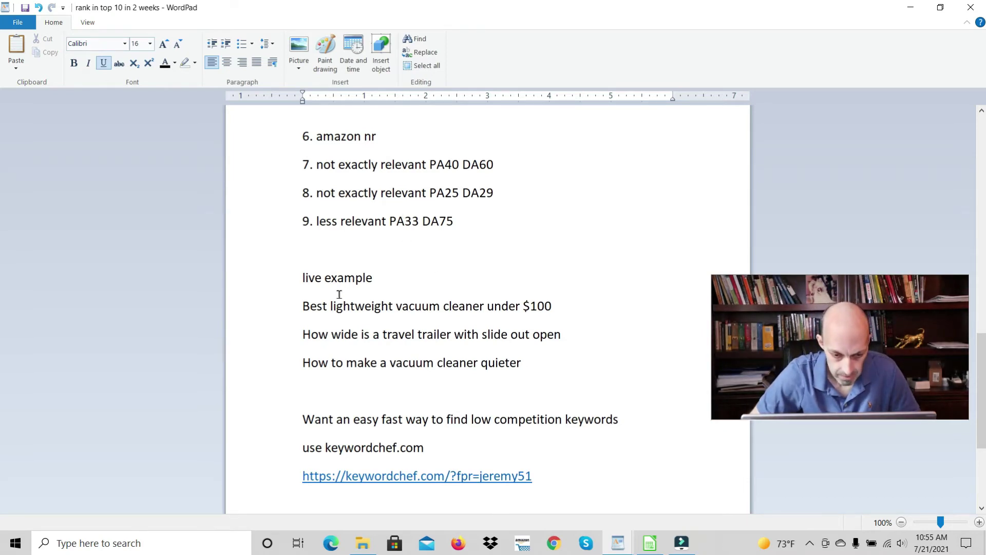
{"action": "left_click_drag", "start_coordinate": [302, 308], "coordinate": [539, 312]}
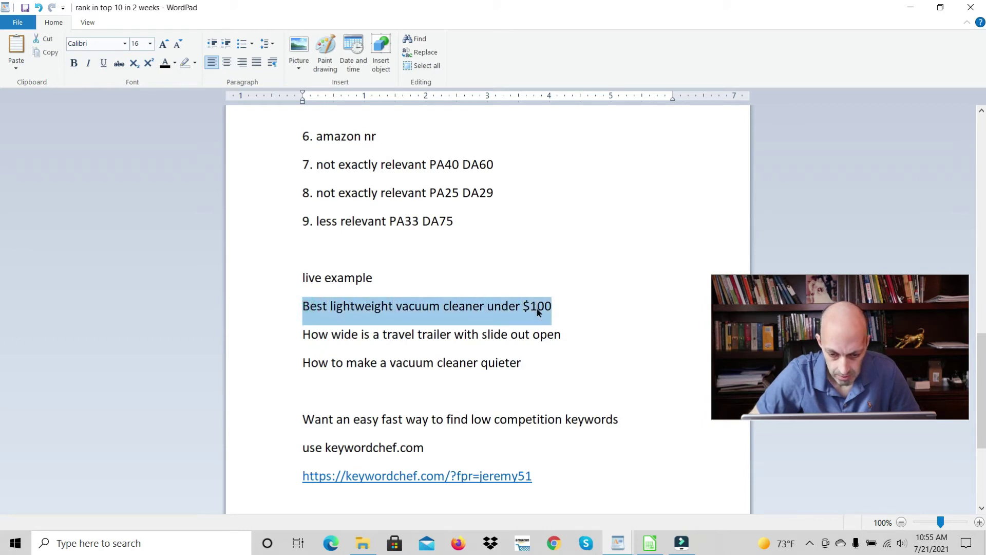
{"action": "right_click", "coordinate": [426, 312]}
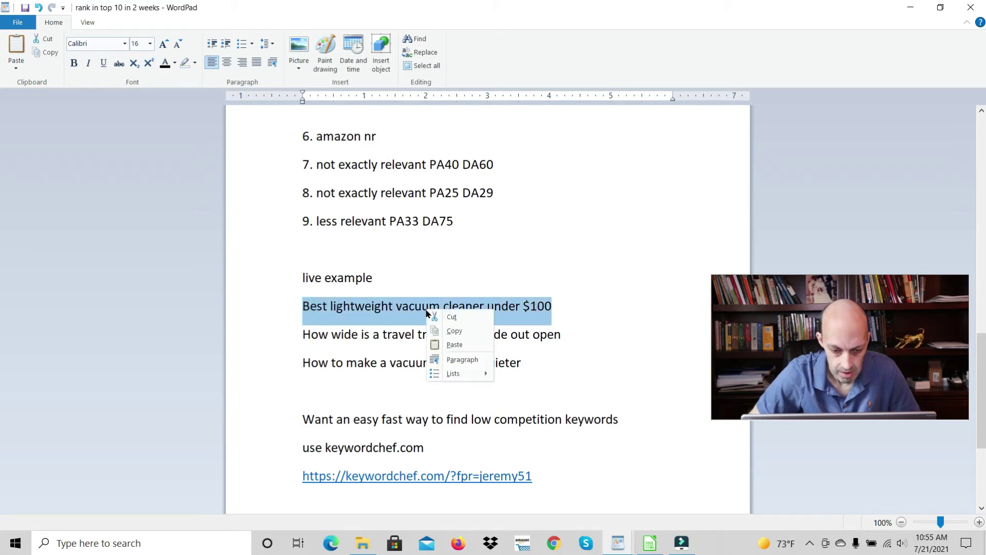
{"action": "left_click", "coordinate": [476, 332]}
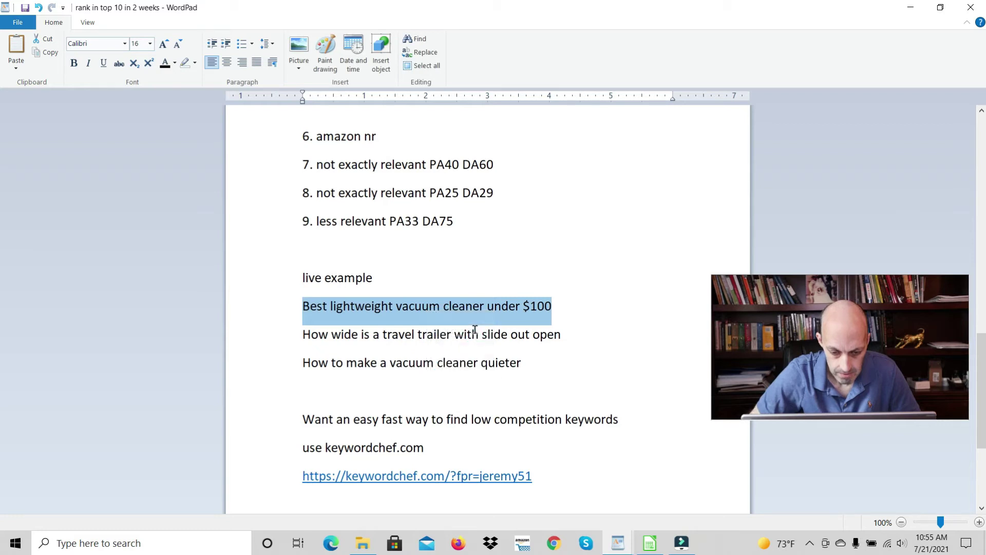
{"action": "left_click", "coordinate": [552, 543]}
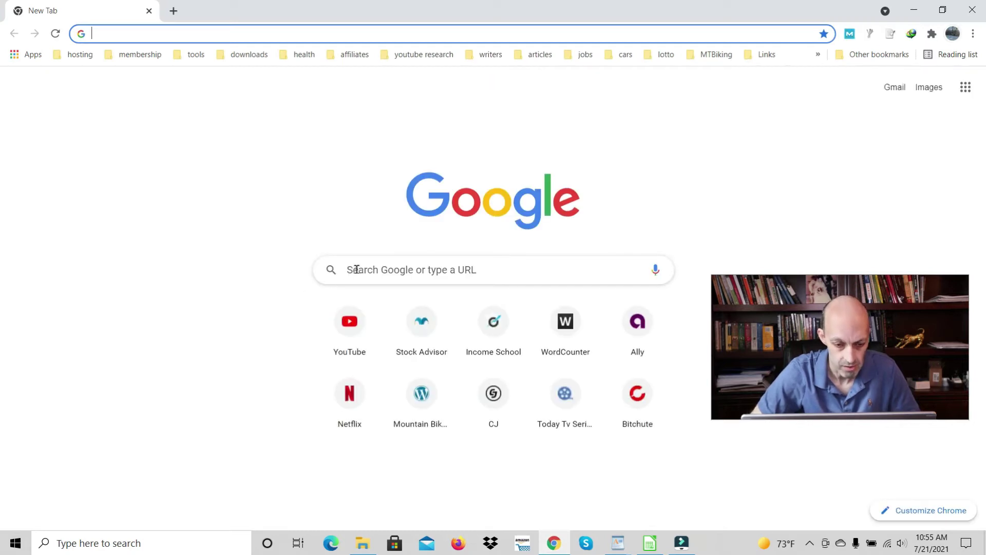
Search Google for 'best lightweight vacuum cleaner under $100' and scroll past the shopping ads
{"action": "left_click", "coordinate": [356, 269]}
{"action": "left_click", "coordinate": [357, 269]}
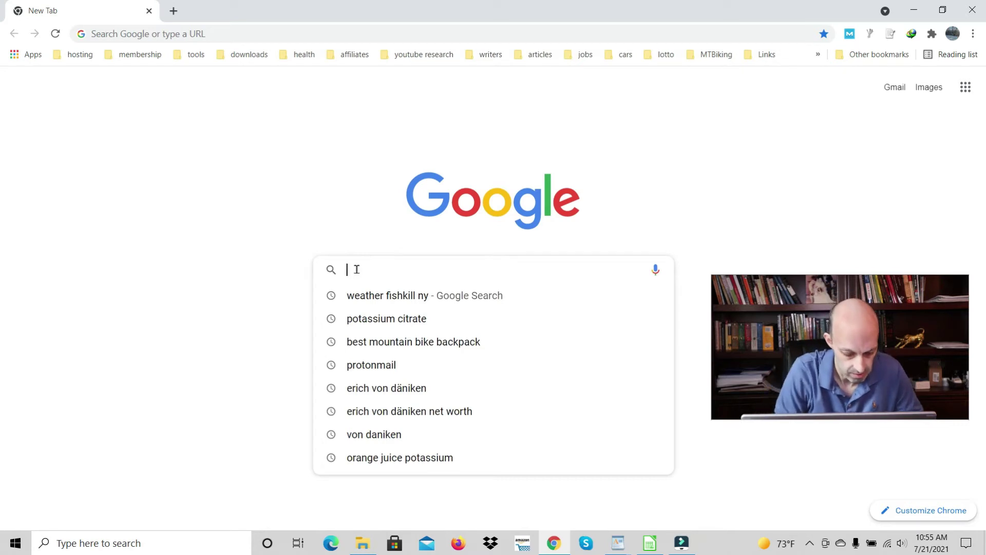
{"action": "key", "text": "ctrl+v"}
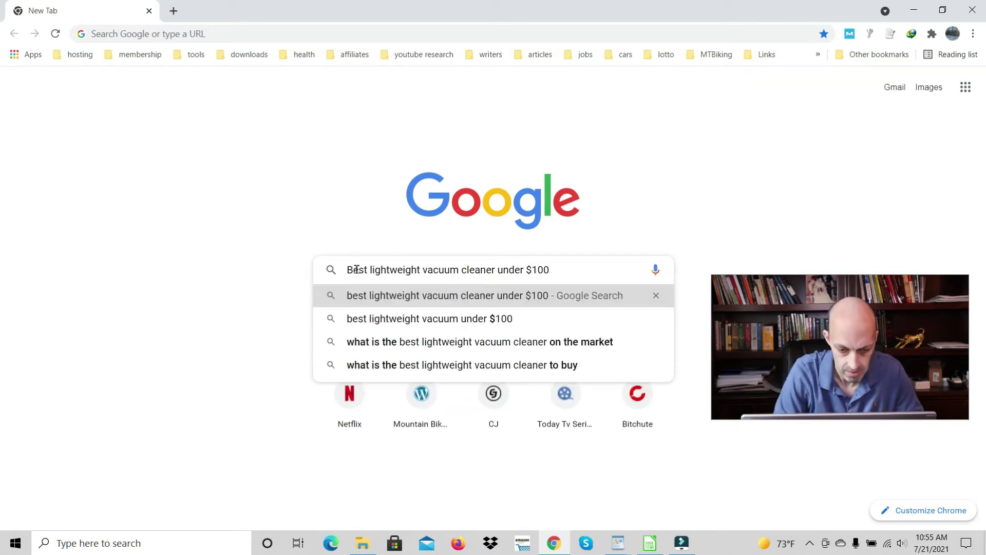
{"action": "key", "text": "Return"}
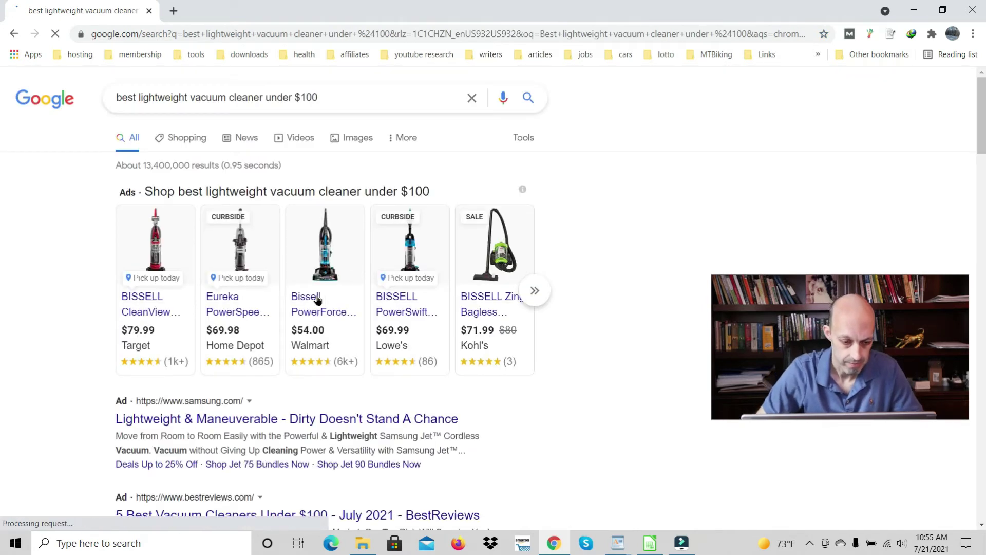
{"action": "scroll", "coordinate": [36, 318], "scroll_direction": "down", "scroll_amount": 6}
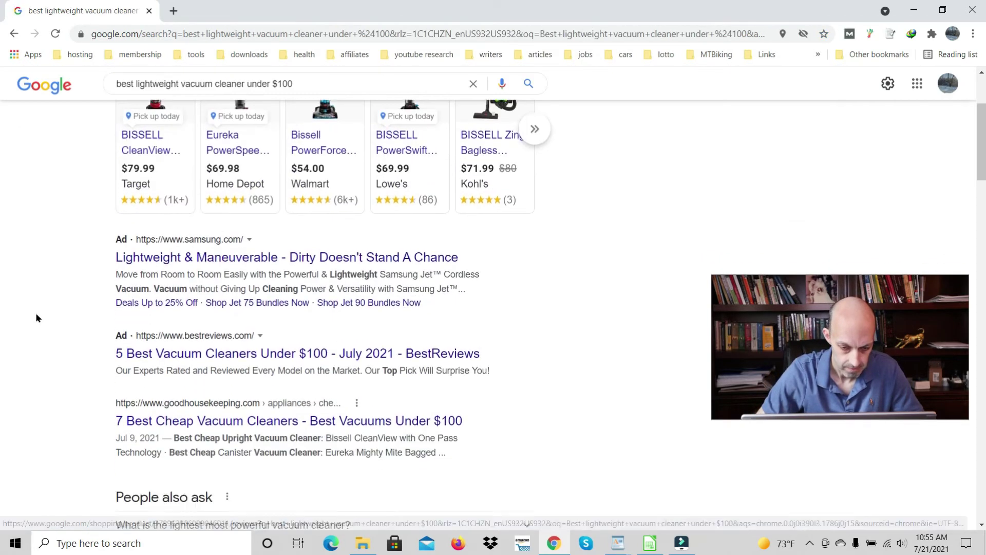
{"action": "scroll", "coordinate": [36, 317], "scroll_direction": "down", "scroll_amount": 1}
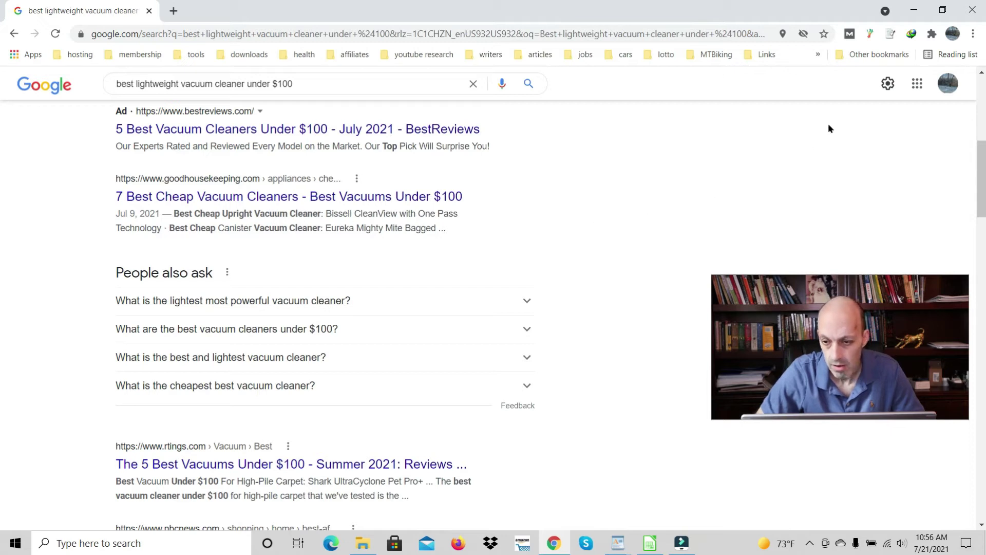
Log in to Moz via the MozBar extension and return to the vacuum cleaner results
{"action": "left_click", "coordinate": [850, 34]}
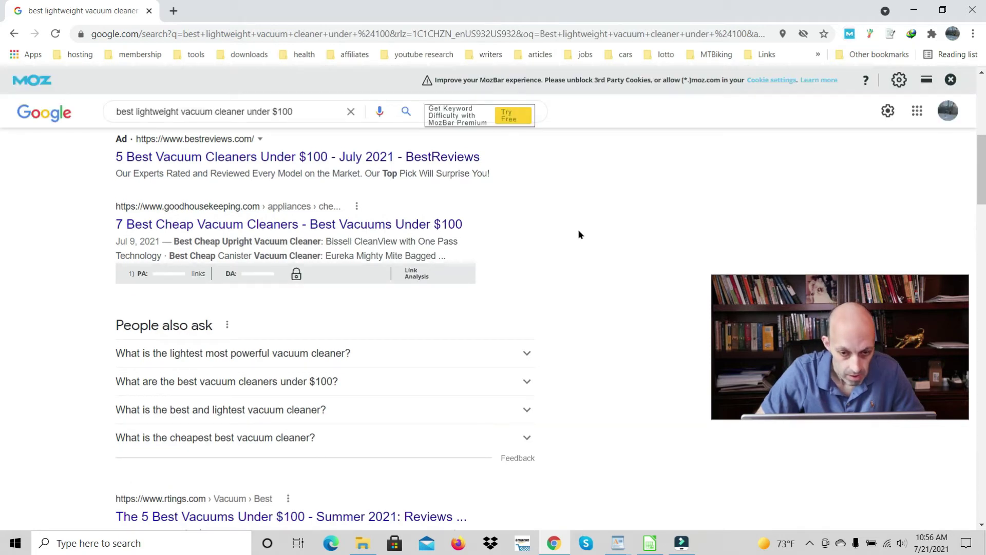
{"action": "left_click", "coordinate": [819, 81]}
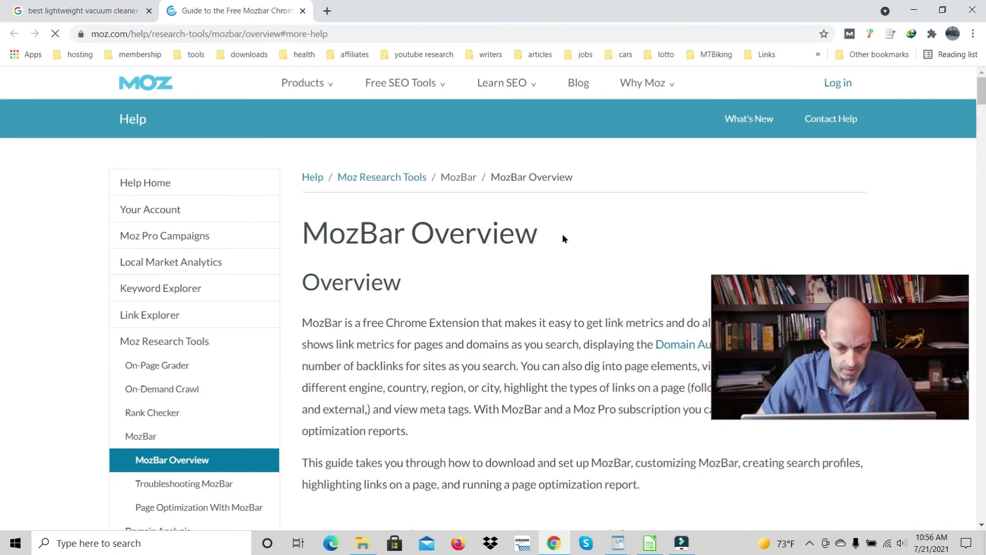
{"action": "left_click", "coordinate": [837, 83]}
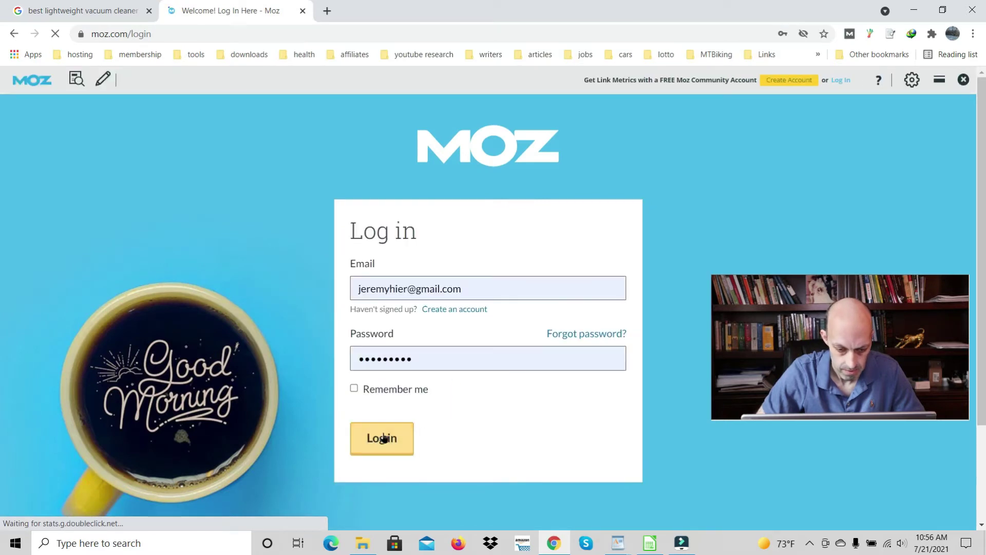
{"action": "left_click", "coordinate": [383, 437]}
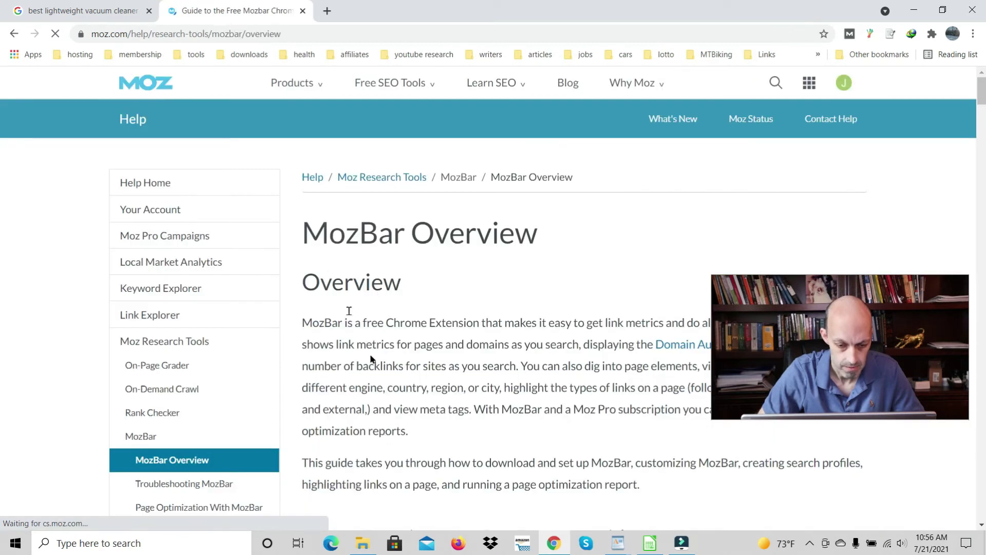
{"action": "left_click", "coordinate": [90, 11]}
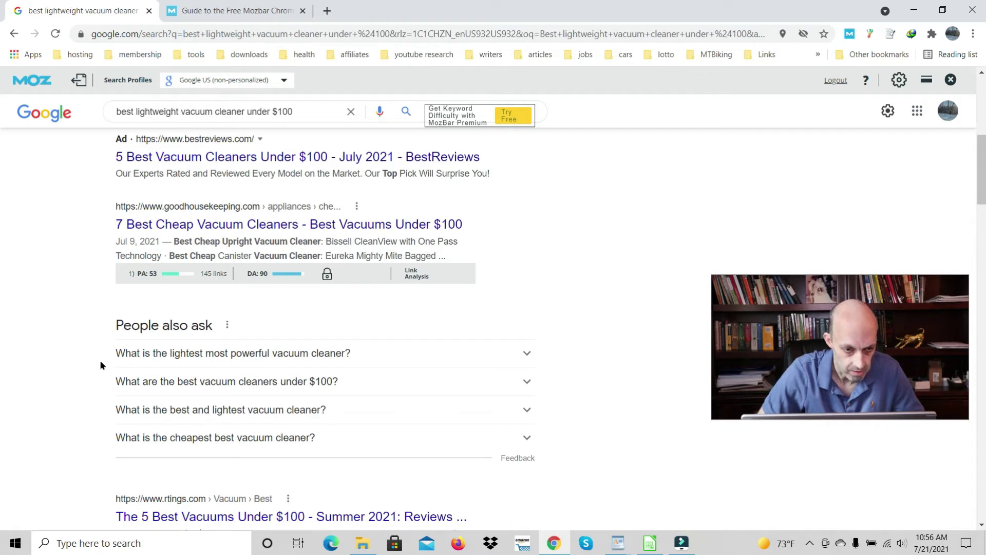
Read MozBar scores down the results: Southern Living 41/82, Digital Trends 58/92, Amazon 51/96
{"action": "scroll", "coordinate": [54, 306], "scroll_direction": "down", "scroll_amount": 5}
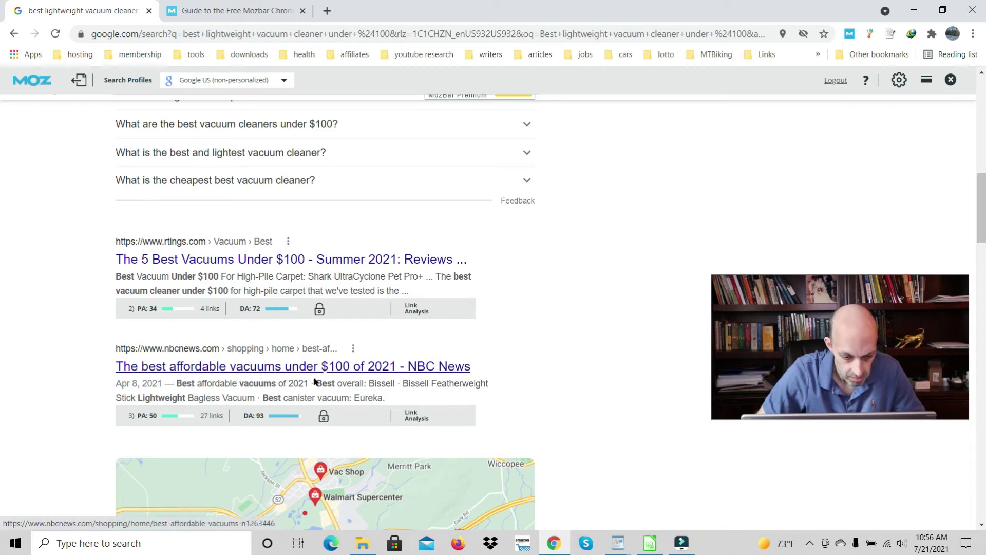
{"action": "scroll", "coordinate": [38, 352], "scroll_direction": "down", "scroll_amount": 10}
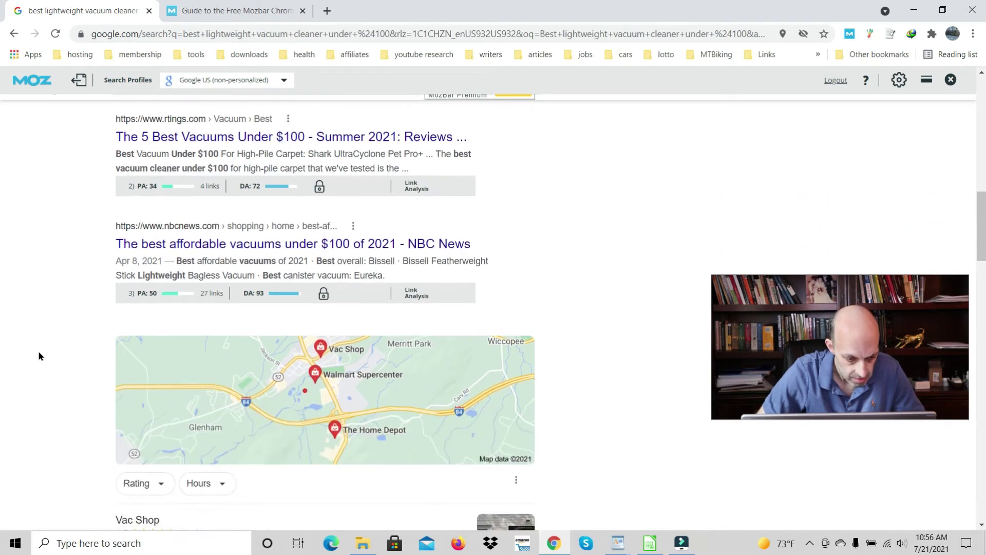
{"action": "scroll", "coordinate": [39, 356], "scroll_direction": "down", "scroll_amount": 5}
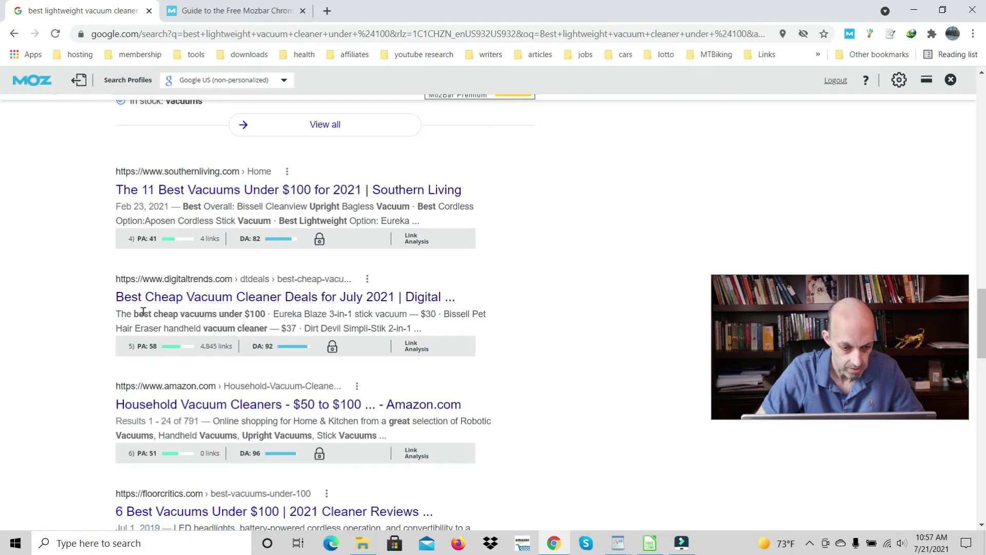
Compare PA/DA for results 7–10: Floor Critics 30/38, NYMag 53/90, House Wire 25/29, SheShe Goes 28/40
{"action": "scroll", "coordinate": [51, 312], "scroll_direction": "down", "scroll_amount": 1}
{"action": "scroll", "coordinate": [50, 315], "scroll_direction": "down", "scroll_amount": 2}
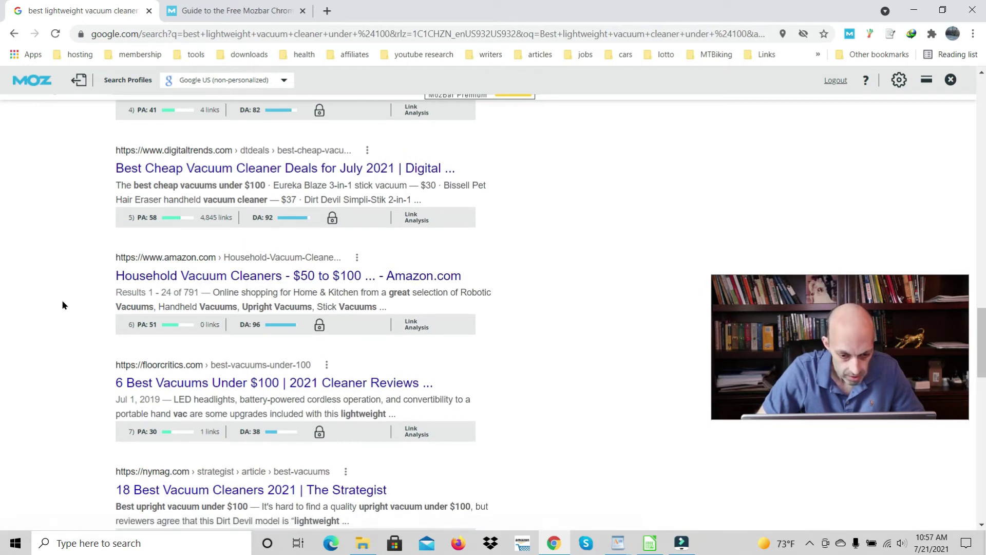
{"action": "scroll", "coordinate": [62, 305], "scroll_direction": "down", "scroll_amount": 2}
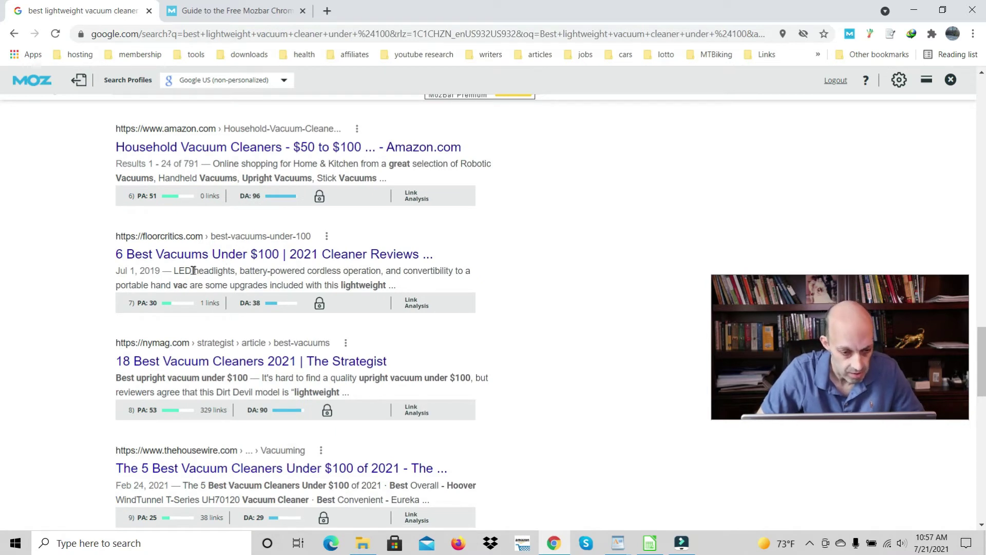
{"action": "scroll", "coordinate": [54, 299], "scroll_direction": "down", "scroll_amount": 1}
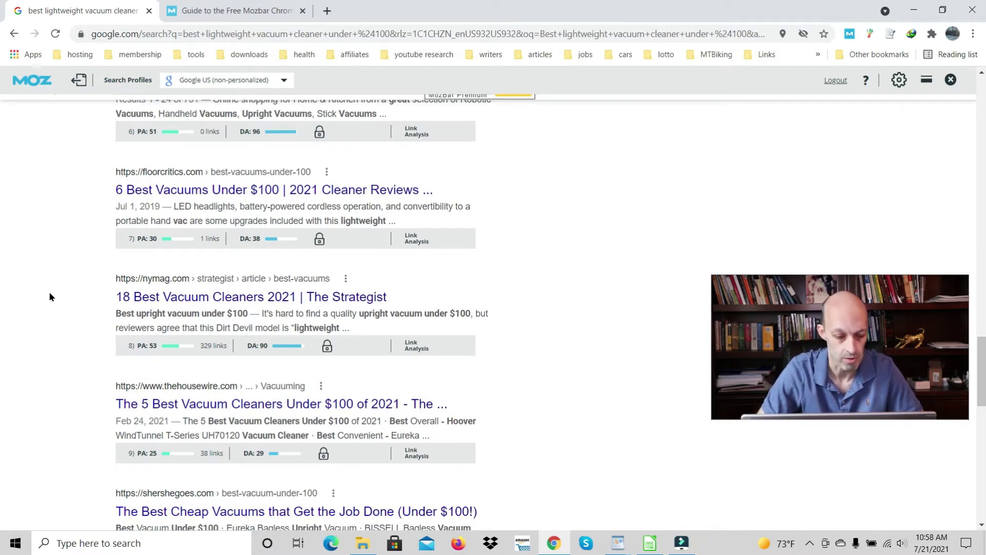
{"action": "scroll", "coordinate": [49, 297], "scroll_direction": "down", "scroll_amount": 2}
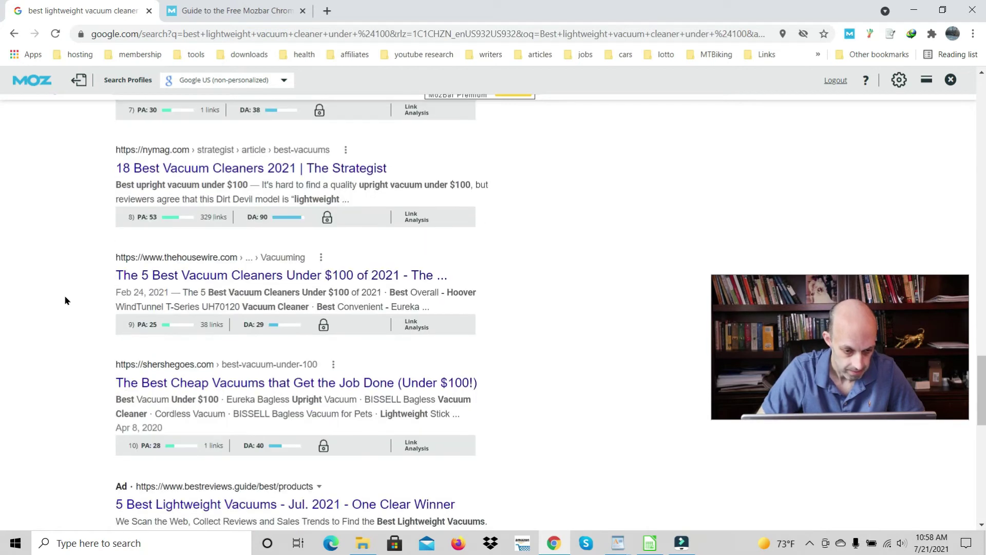
{"action": "scroll", "coordinate": [43, 327], "scroll_direction": "down", "scroll_amount": 1}
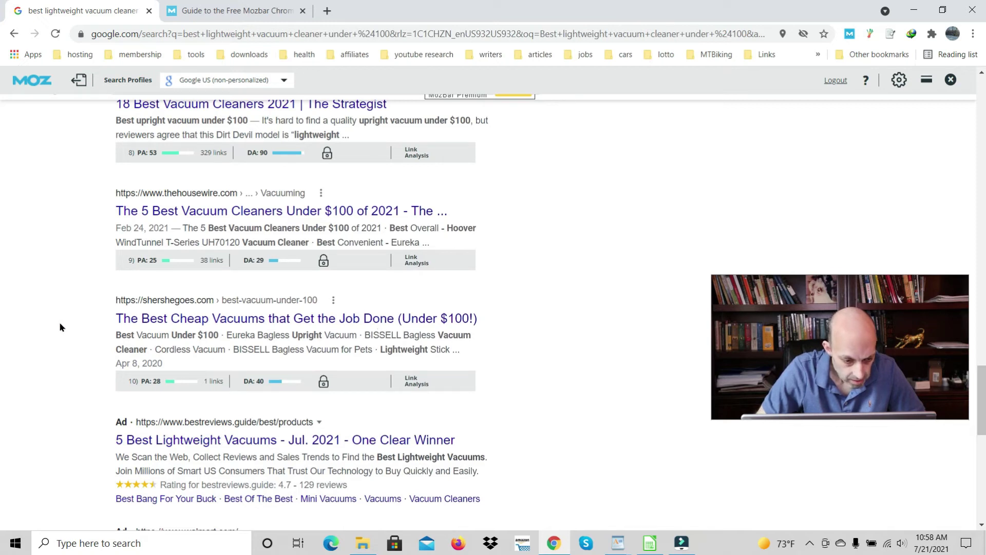
{"action": "scroll", "coordinate": [56, 344], "scroll_direction": "up", "scroll_amount": 3}
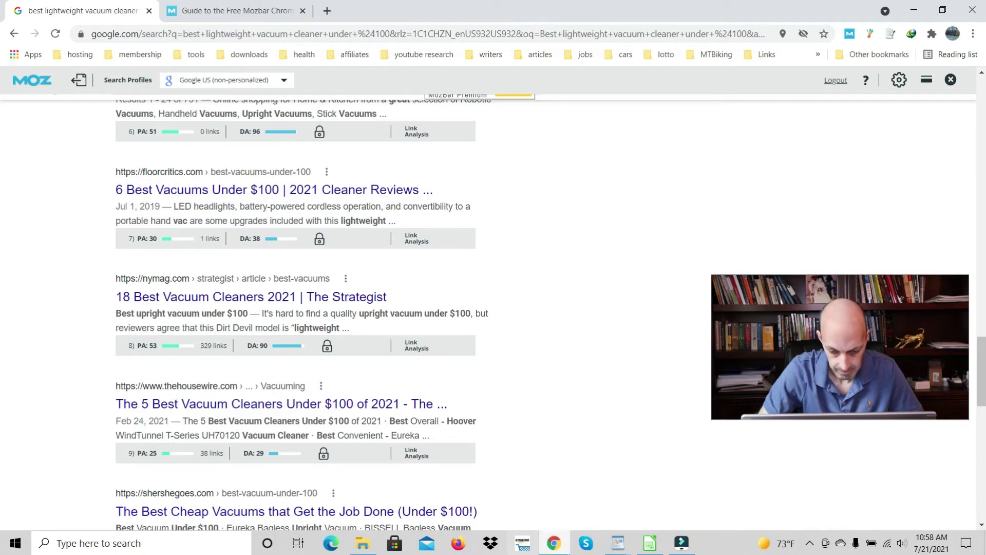
Copy the 'How wide is a travel trailer with slide out open' line from the ranking notes
{"action": "left_click", "coordinate": [615, 545]}
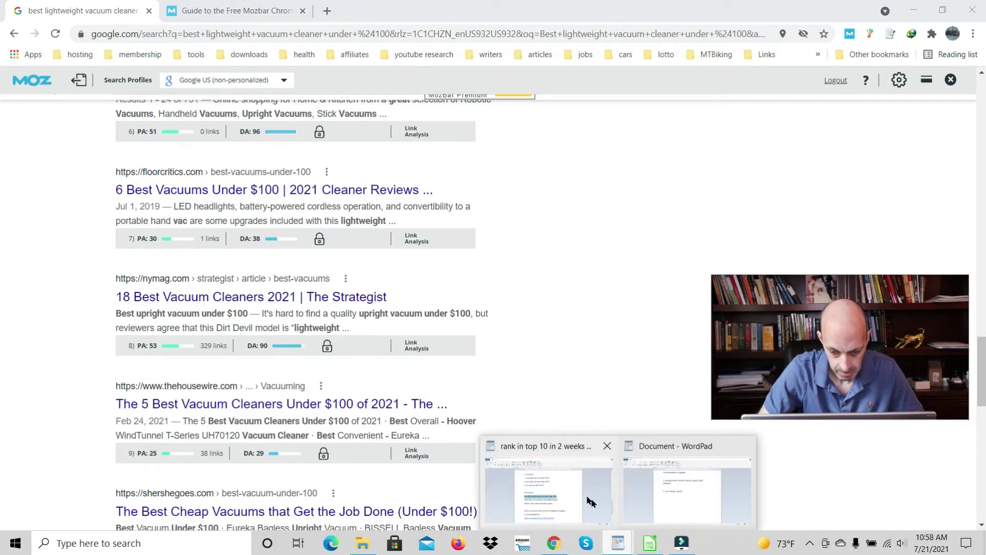
{"action": "left_click", "coordinate": [577, 488]}
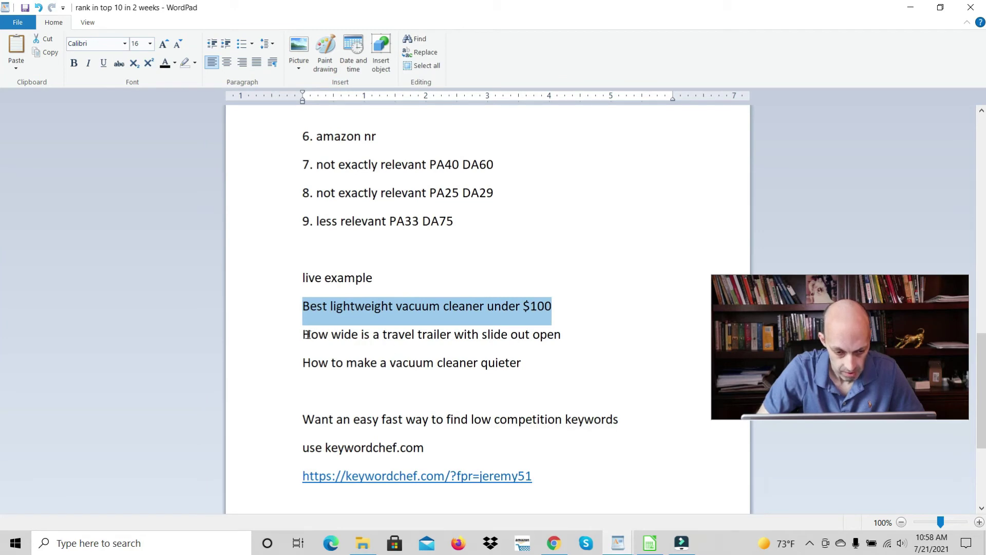
{"action": "left_click_drag", "start_coordinate": [305, 335], "coordinate": [527, 337]}
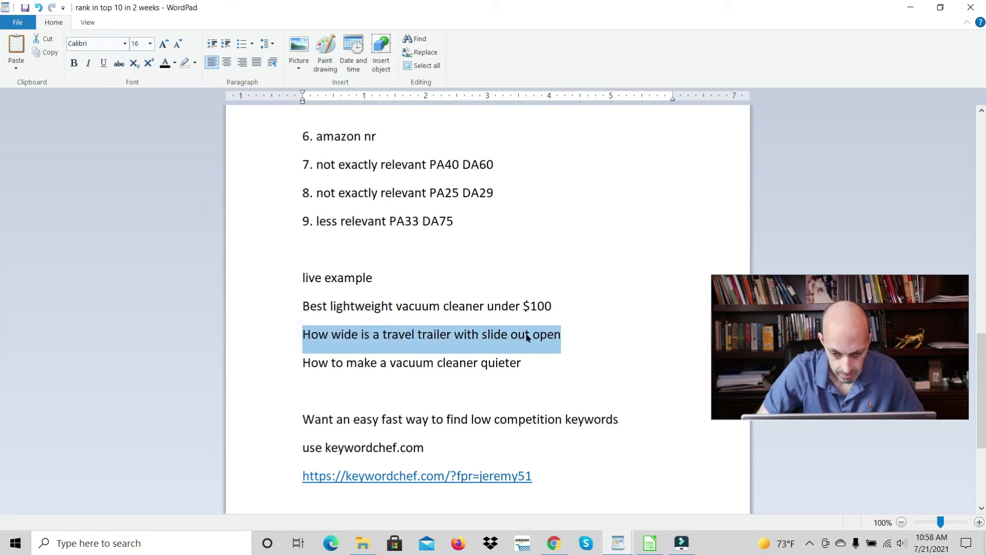
{"action": "right_click", "coordinate": [470, 342]}
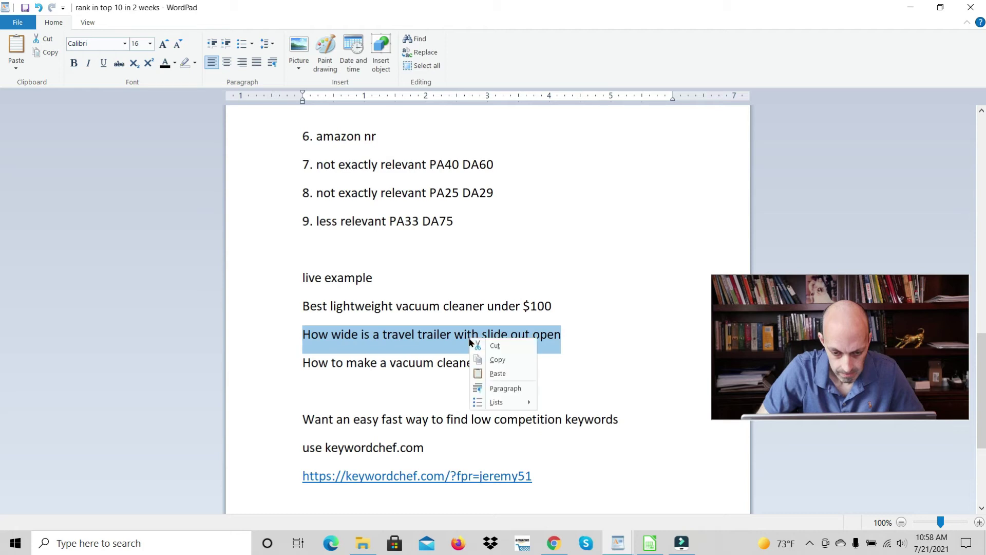
{"action": "left_click", "coordinate": [515, 359]}
Replace the Google query with 'How wide is a travel trailer with slide out open' and search
{"action": "left_click", "coordinate": [553, 550]}
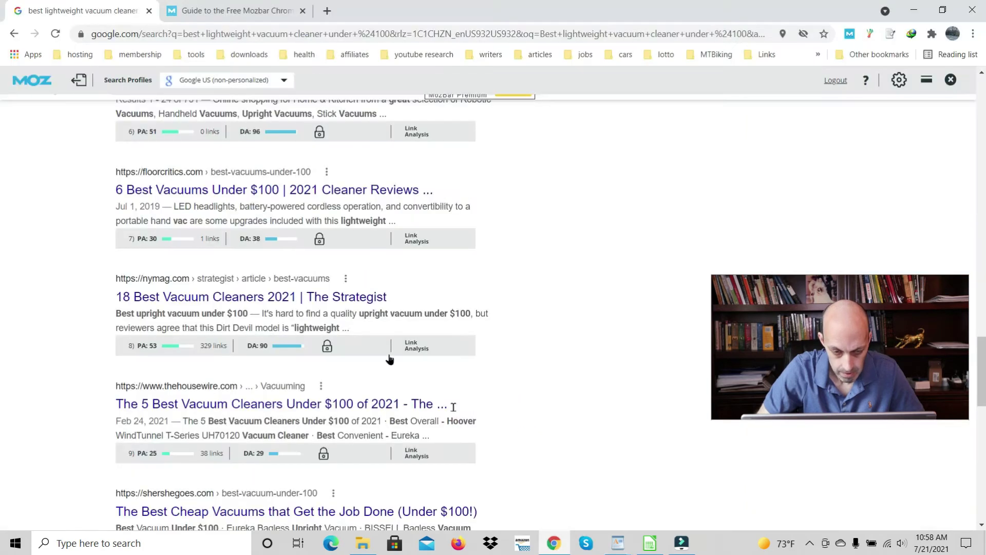
{"action": "scroll", "coordinate": [116, 303], "scroll_direction": "up", "scroll_amount": 8}
{"action": "scroll", "coordinate": [114, 306], "scroll_direction": "up", "scroll_amount": 10}
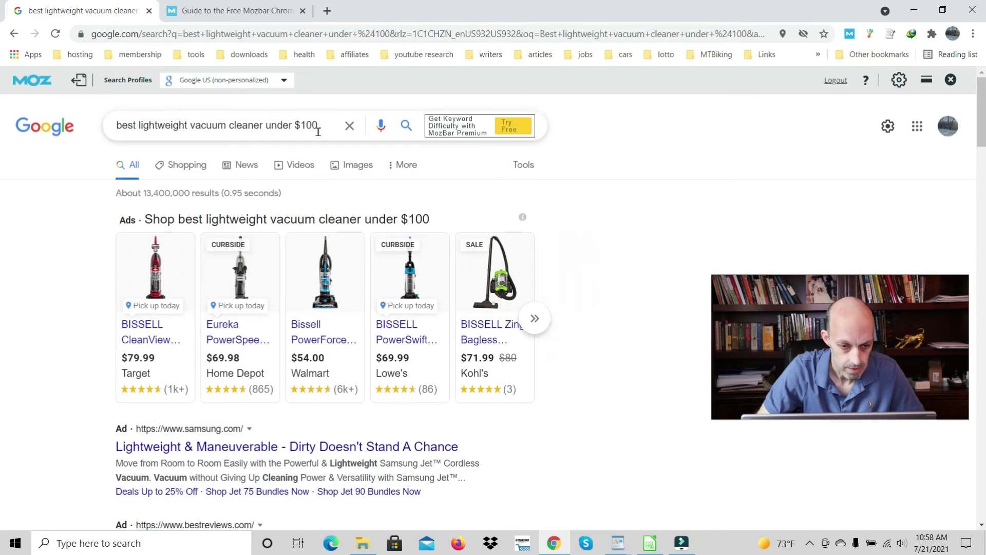
{"action": "left_click_drag", "start_coordinate": [320, 125], "coordinate": [106, 124]}
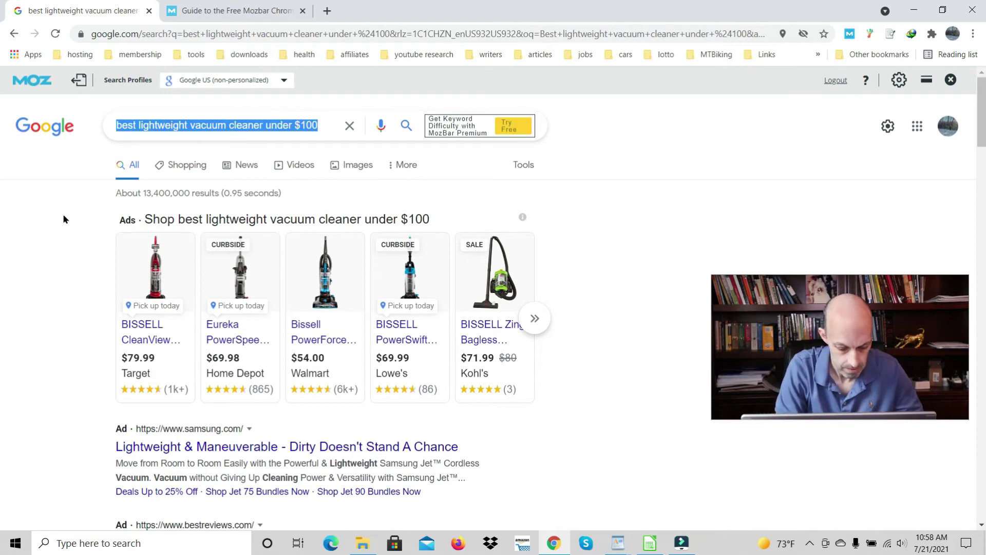
{"action": "key", "text": "ctrl+v"}
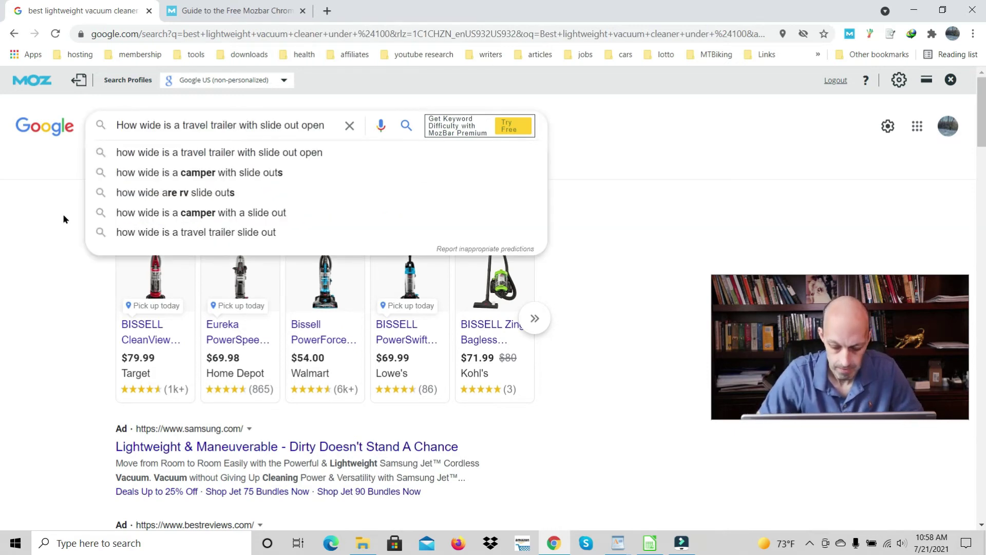
{"action": "key", "text": "Return"}
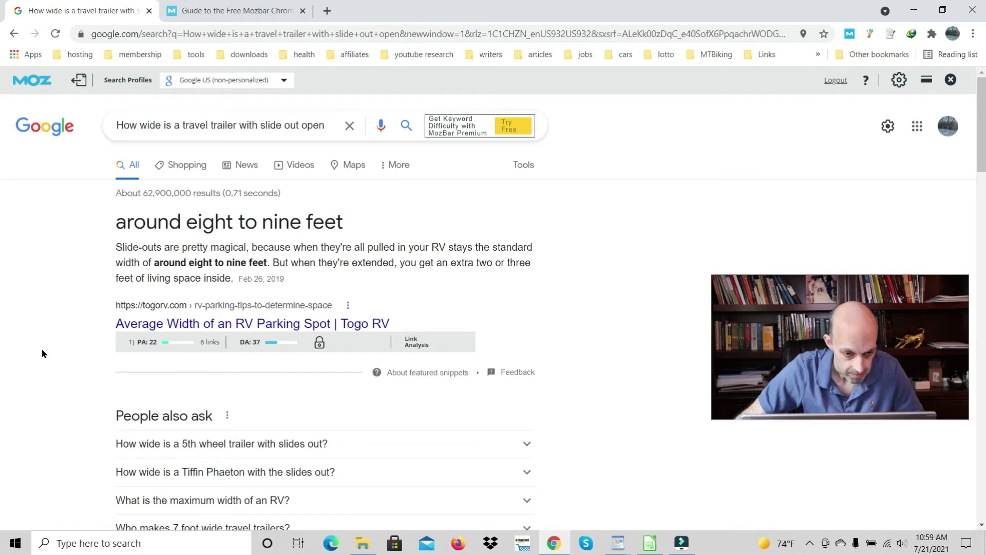
{"action": "scroll", "coordinate": [46, 327], "scroll_direction": "down", "scroll_amount": 5}
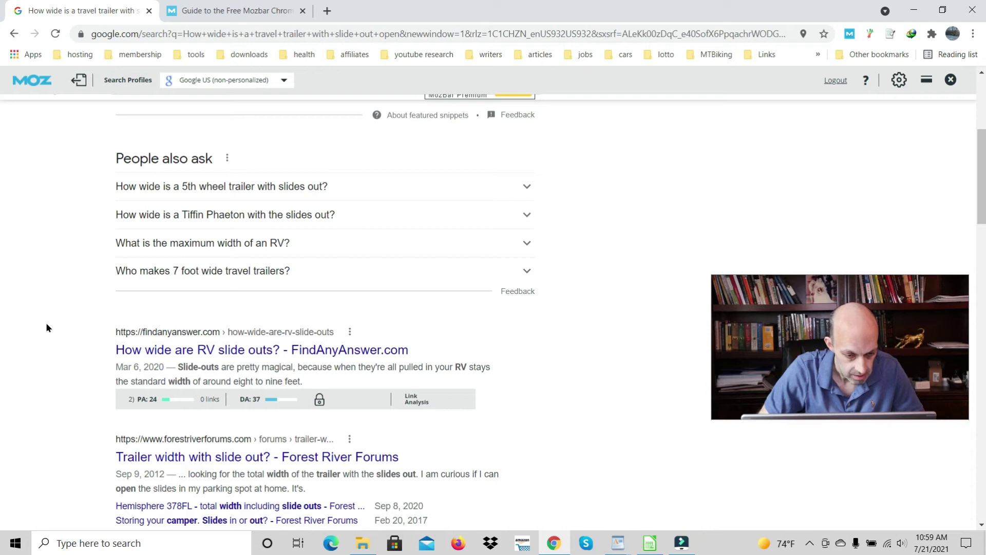
{"action": "scroll", "coordinate": [45, 323], "scroll_direction": "down", "scroll_amount": 4}
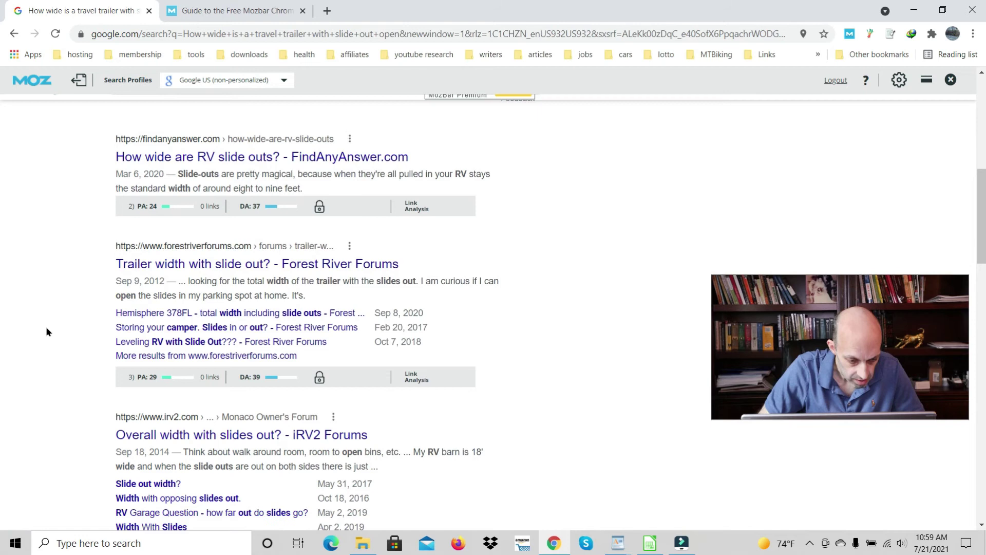
{"action": "scroll", "coordinate": [45, 325], "scroll_direction": "down", "scroll_amount": 1}
{"action": "scroll", "coordinate": [45, 328], "scroll_direction": "down", "scroll_amount": 3}
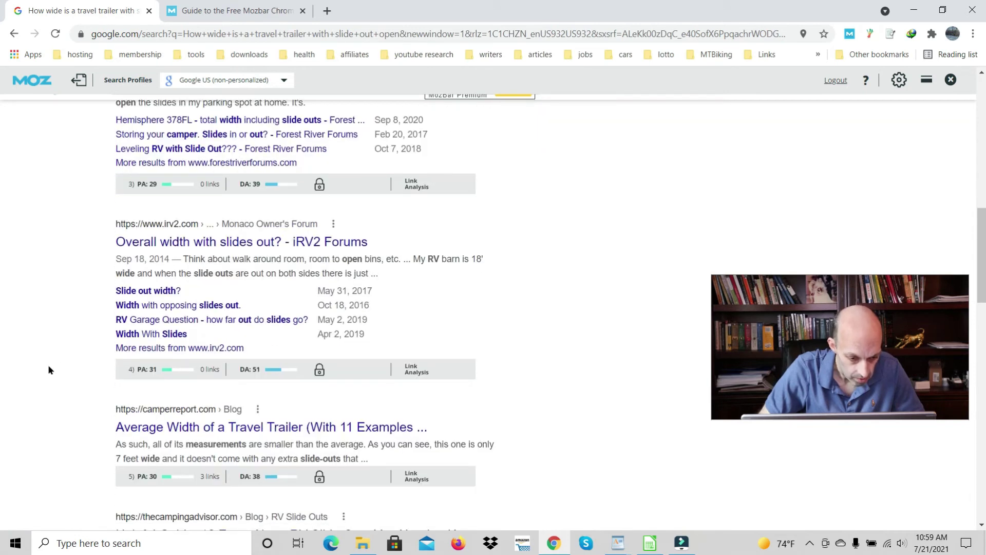
{"action": "scroll", "coordinate": [48, 370], "scroll_direction": "down", "scroll_amount": 2}
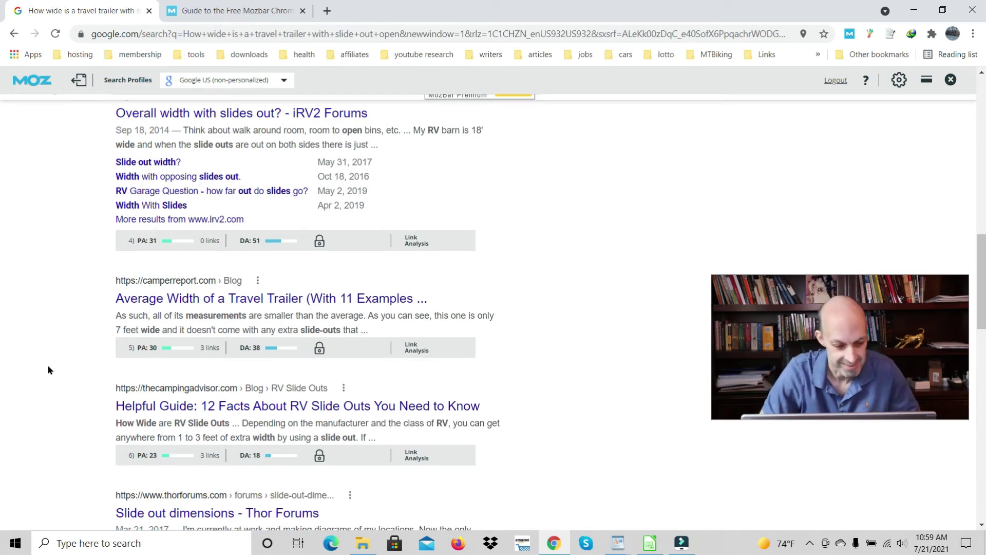
{"action": "scroll", "coordinate": [35, 343], "scroll_direction": "down", "scroll_amount": 1}
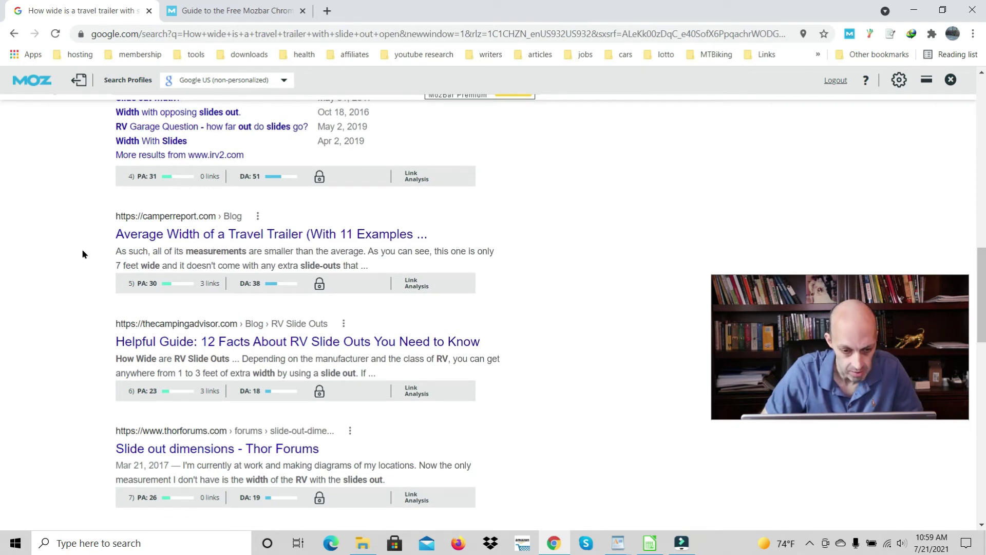
{"action": "scroll", "coordinate": [35, 295], "scroll_direction": "up", "scroll_amount": 12}
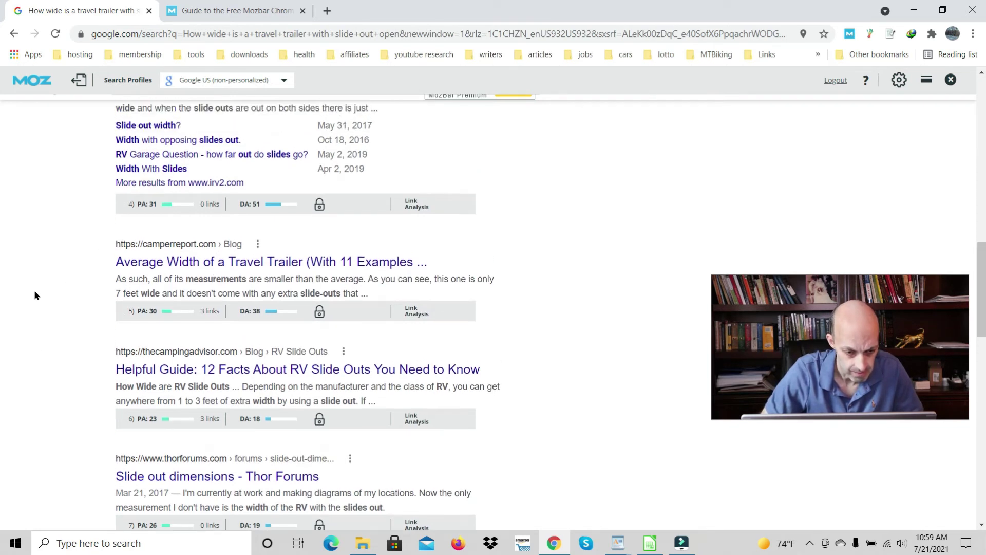
{"action": "scroll", "coordinate": [33, 295], "scroll_direction": "up", "scroll_amount": 1}
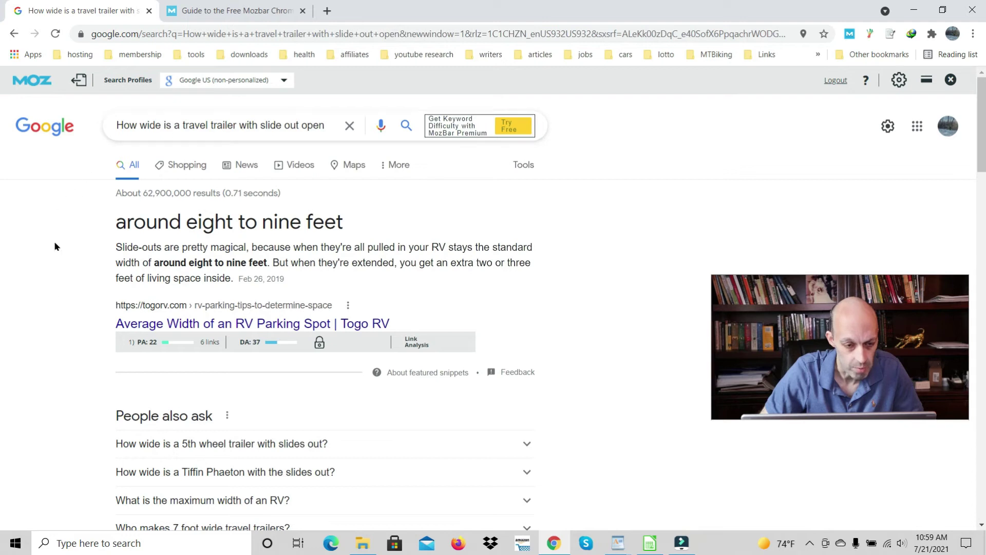
{"action": "scroll", "coordinate": [51, 324], "scroll_direction": "down", "scroll_amount": 3}
{"action": "scroll", "coordinate": [46, 326], "scroll_direction": "down", "scroll_amount": 7}
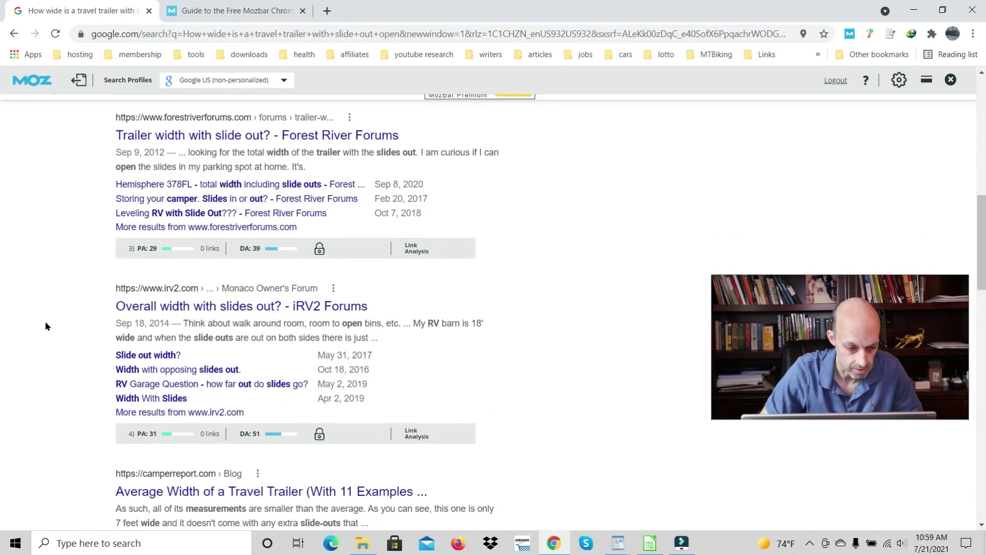
{"action": "scroll", "coordinate": [45, 326], "scroll_direction": "down", "scroll_amount": 3}
{"action": "scroll", "coordinate": [45, 323], "scroll_direction": "down", "scroll_amount": 1}
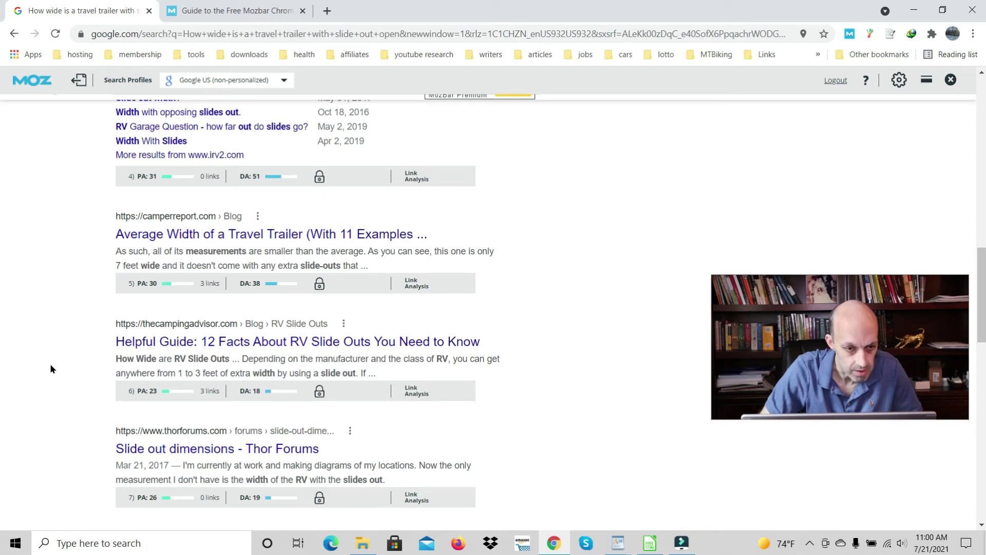
{"action": "scroll", "coordinate": [51, 368], "scroll_direction": "up", "scroll_amount": 15}
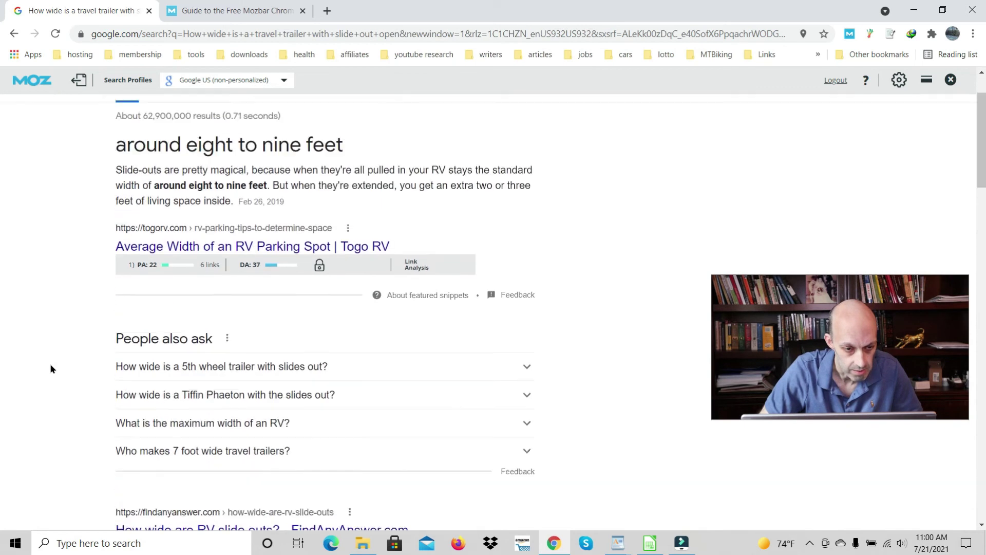
{"action": "scroll", "coordinate": [50, 366], "scroll_direction": "down", "scroll_amount": 15}
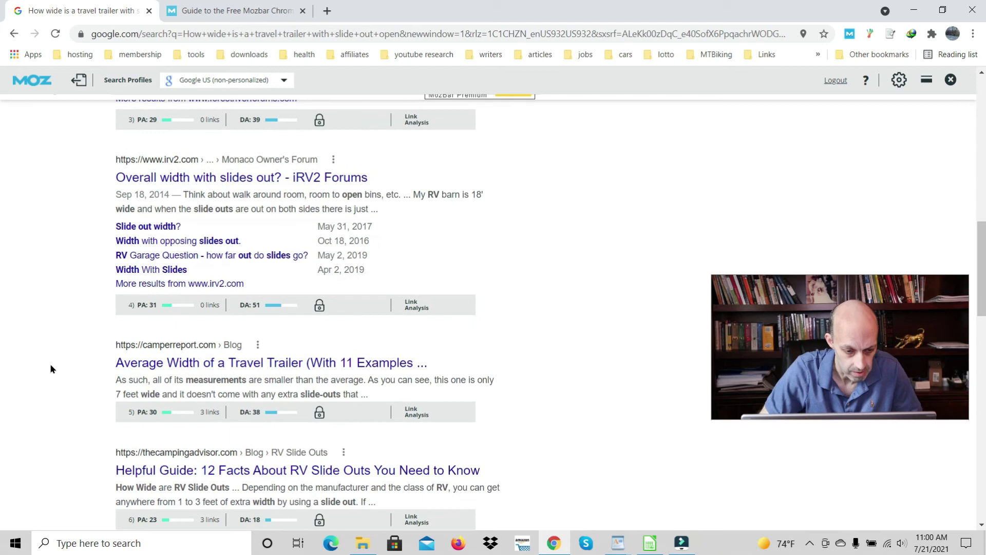
{"action": "scroll", "coordinate": [50, 368], "scroll_direction": "down", "scroll_amount": 2}
{"action": "scroll", "coordinate": [50, 369], "scroll_direction": "up", "scroll_amount": 2}
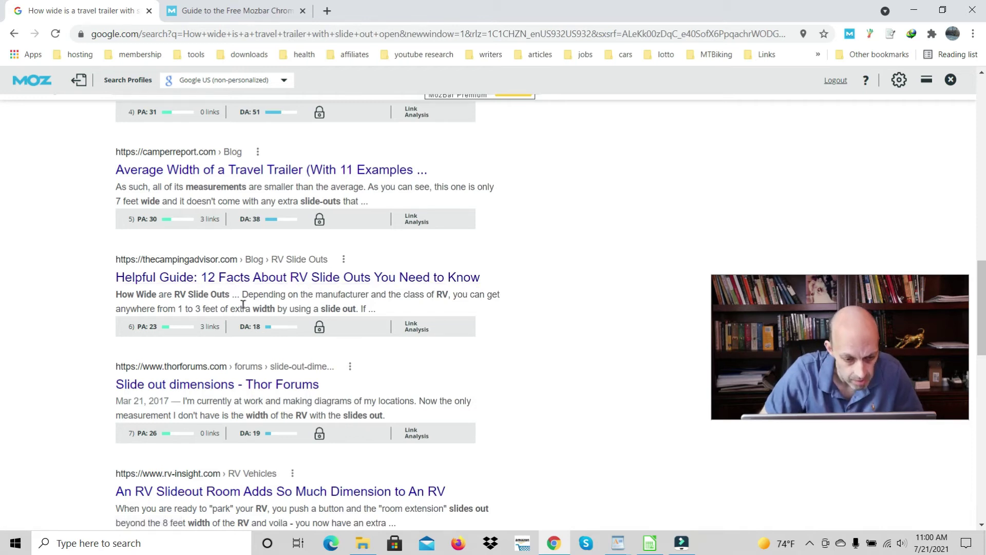
{"action": "scroll", "coordinate": [57, 324], "scroll_direction": "down", "scroll_amount": 1}
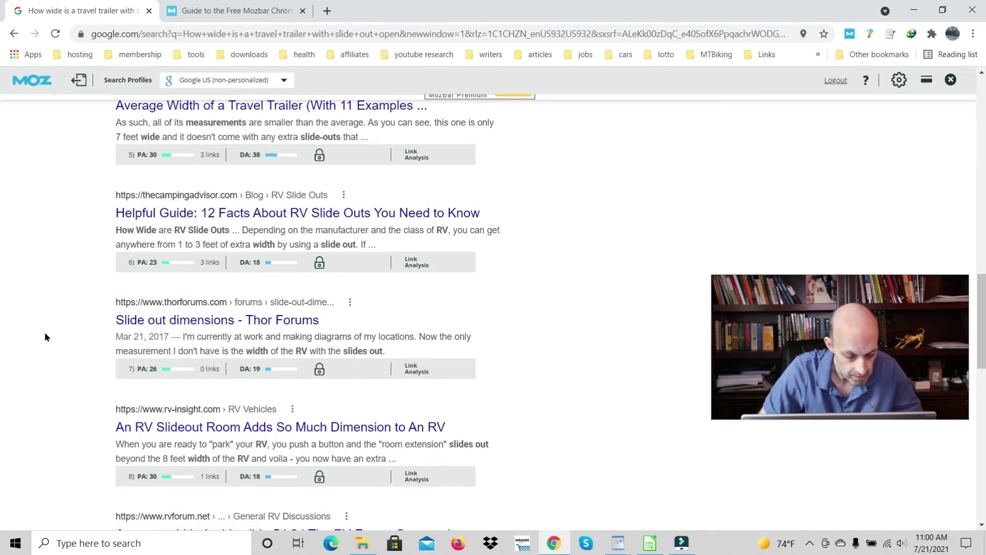
{"action": "scroll", "coordinate": [44, 332], "scroll_direction": "down", "scroll_amount": 3}
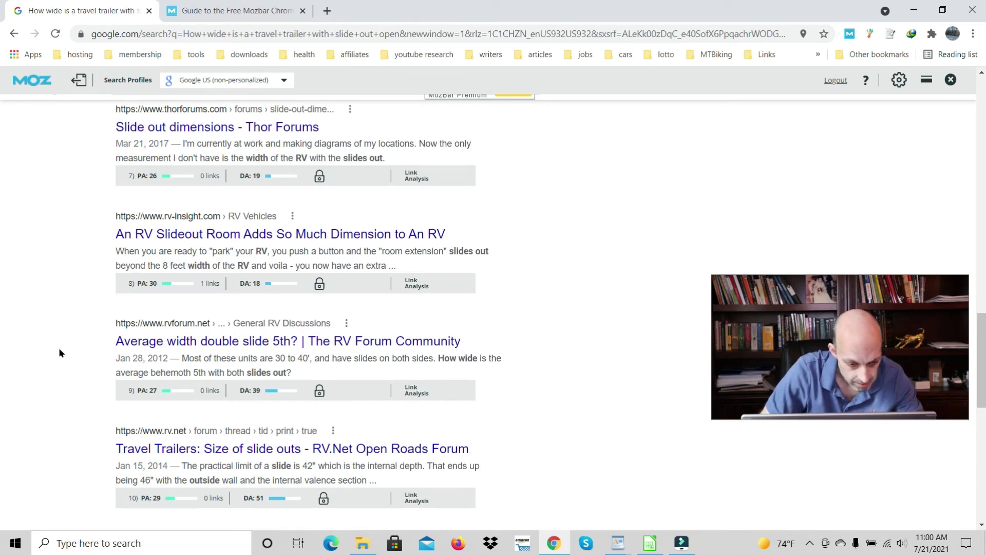
{"action": "scroll", "coordinate": [59, 353], "scroll_direction": "down", "scroll_amount": 3}
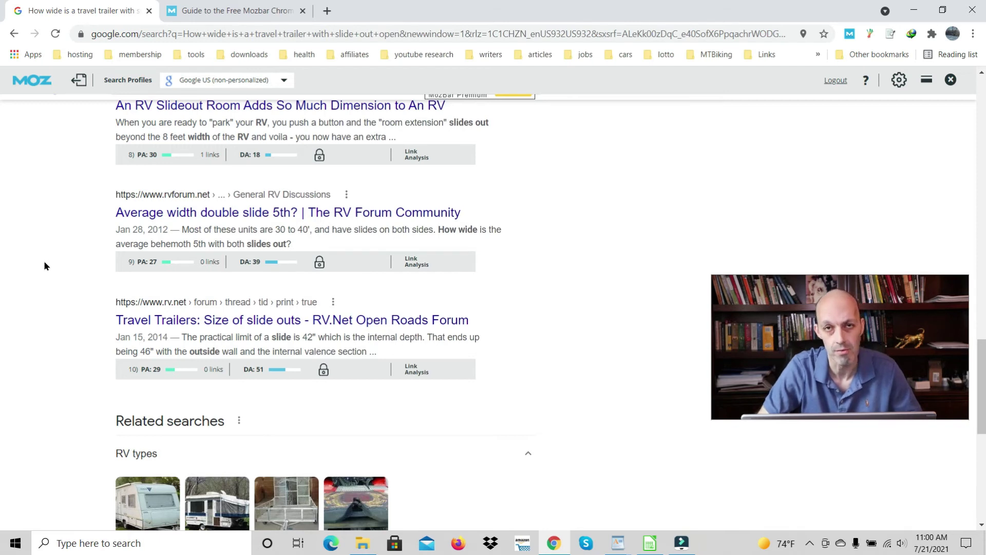
{"action": "scroll", "coordinate": [41, 336], "scroll_direction": "up", "scroll_amount": 12}
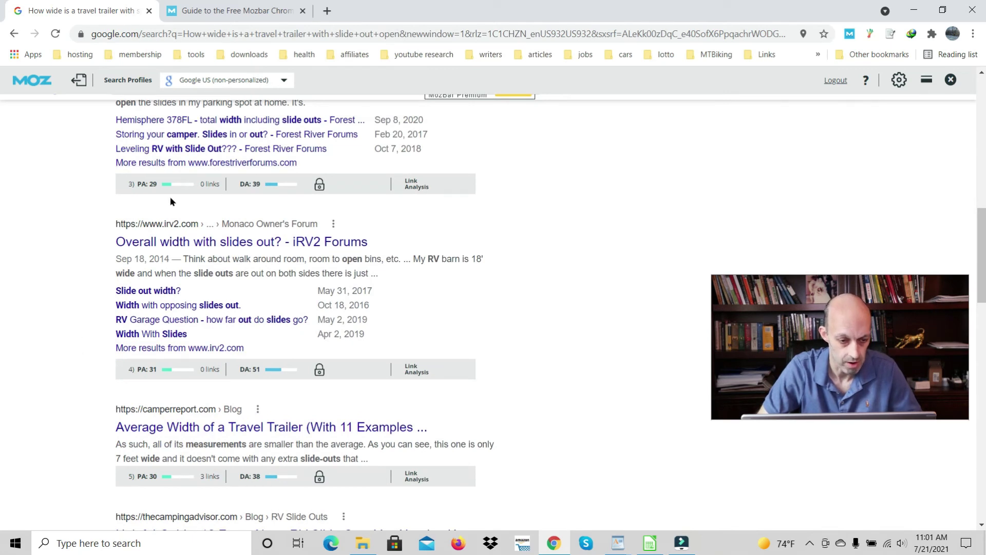
{"action": "scroll", "coordinate": [36, 315], "scroll_direction": "up", "scroll_amount": 9}
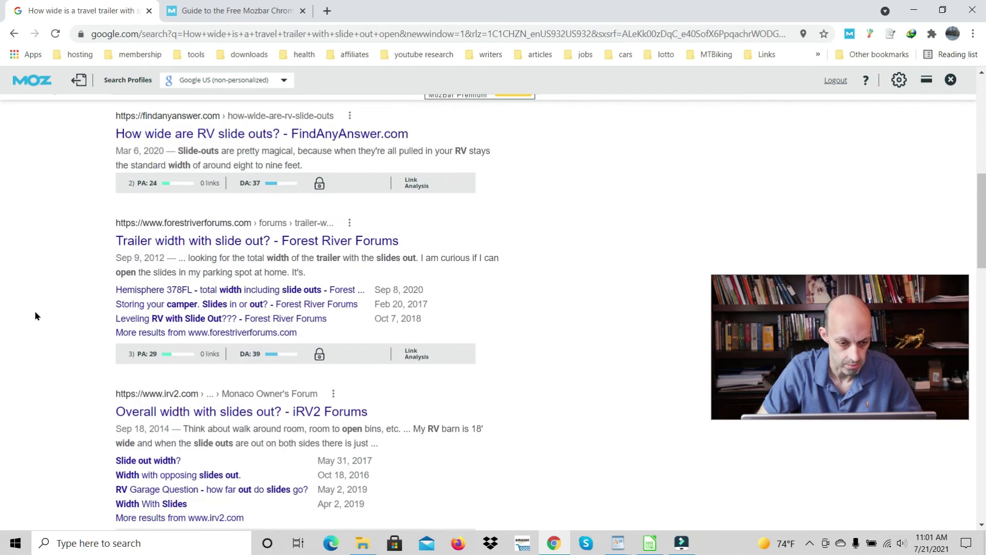
{"action": "scroll", "coordinate": [35, 311], "scroll_direction": "up", "scroll_amount": 4}
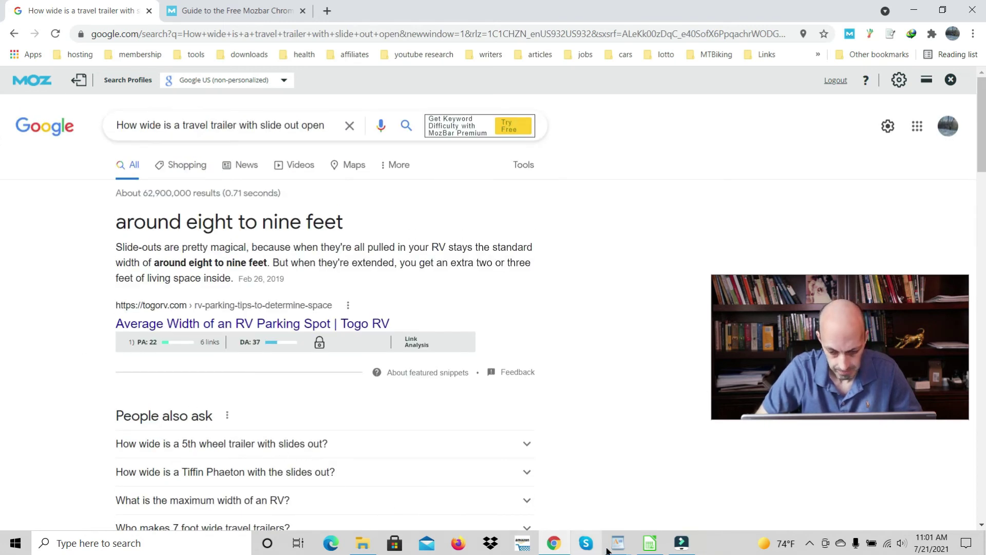
Copy the keyword line 'How to make a vacuum cleaner quieter' from the WordPad notes
{"action": "mouse_move", "coordinate": [613, 549]}
{"action": "left_click", "coordinate": [562, 490]}
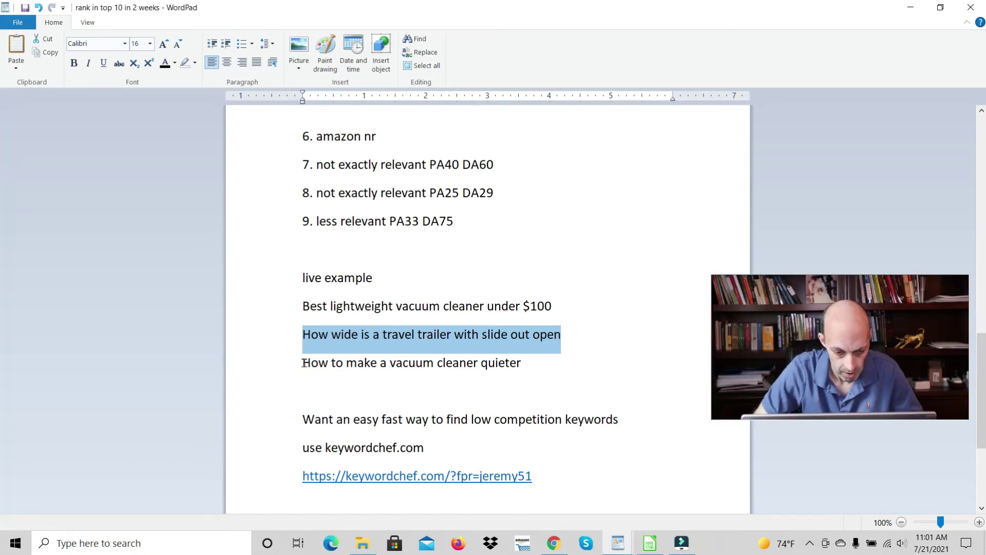
{"action": "left_click_drag", "start_coordinate": [304, 363], "coordinate": [508, 367]}
{"action": "right_click", "coordinate": [435, 365]}
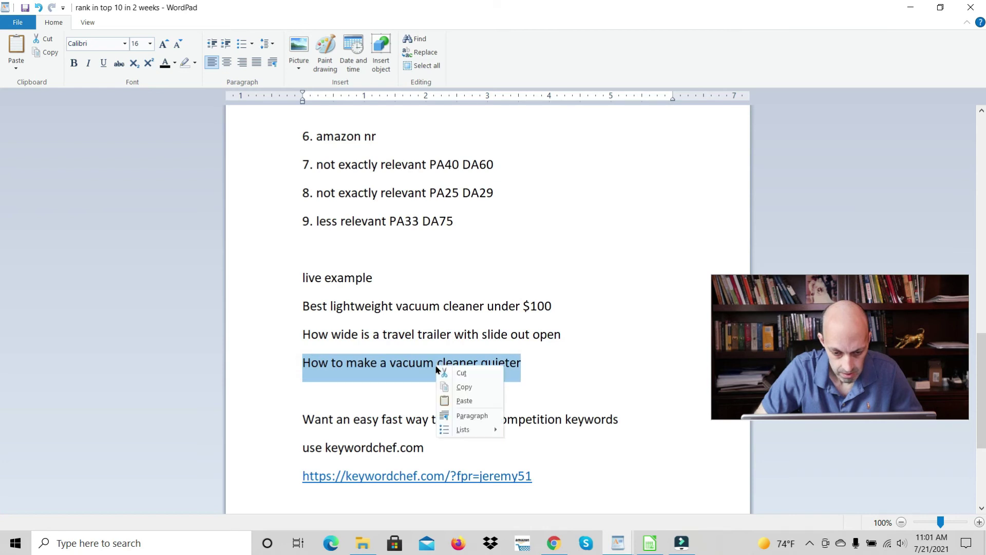
{"action": "left_click", "coordinate": [480, 385]}
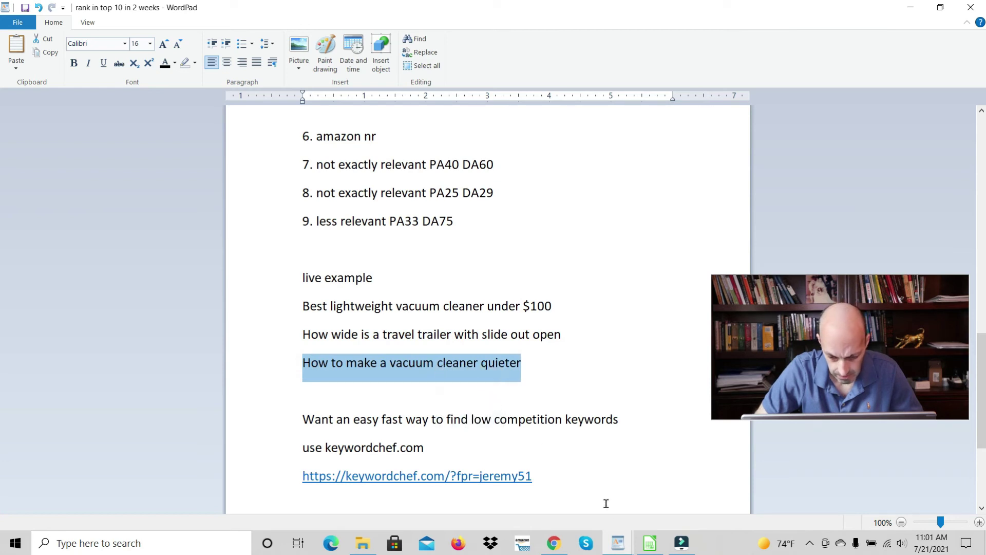
Replace the Google query with 'How to make a vacuum cleaner quieter' and search
{"action": "left_click", "coordinate": [554, 543]}
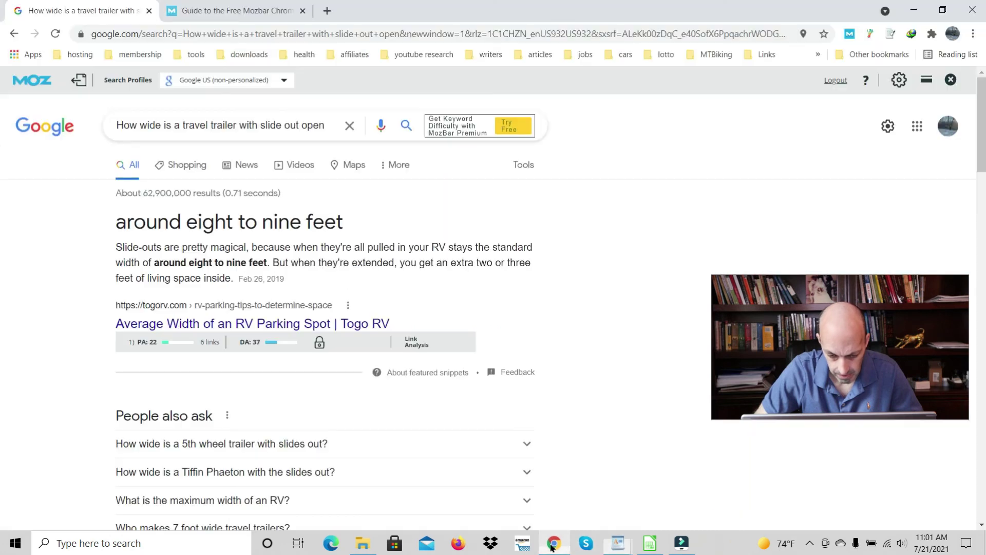
{"action": "left_click", "coordinate": [329, 122]}
{"action": "left_click_drag", "start_coordinate": [324, 125], "coordinate": [105, 124]}
{"action": "key", "text": "BackSpace"}
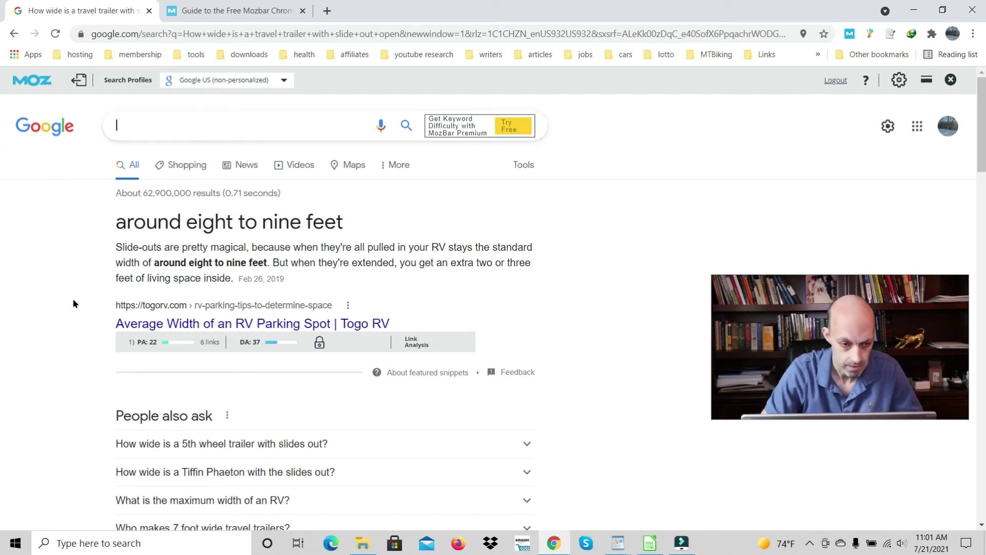
{"action": "key", "text": "ctrl+v"}
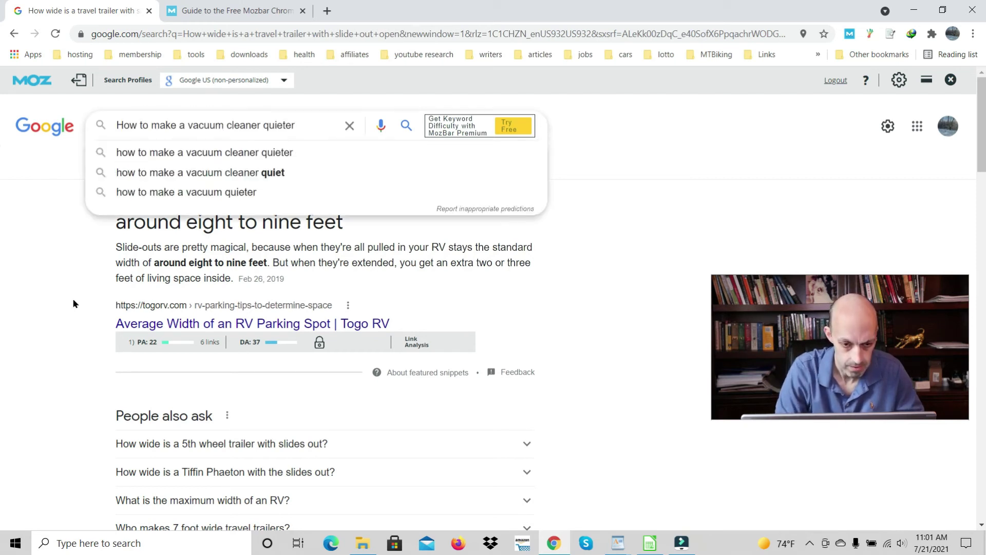
{"action": "key", "text": "Return"}
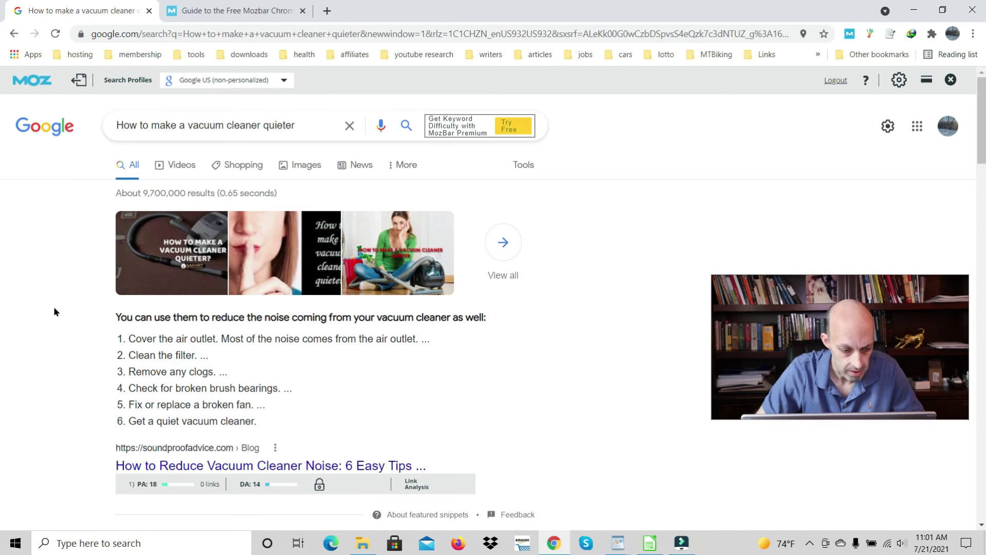
Review the results' MozBar metrics: housemeproud PA 21/DA 15, smartvacuumguide PA 7/DA 5
{"action": "scroll", "coordinate": [54, 309], "scroll_direction": "down", "scroll_amount": 1}
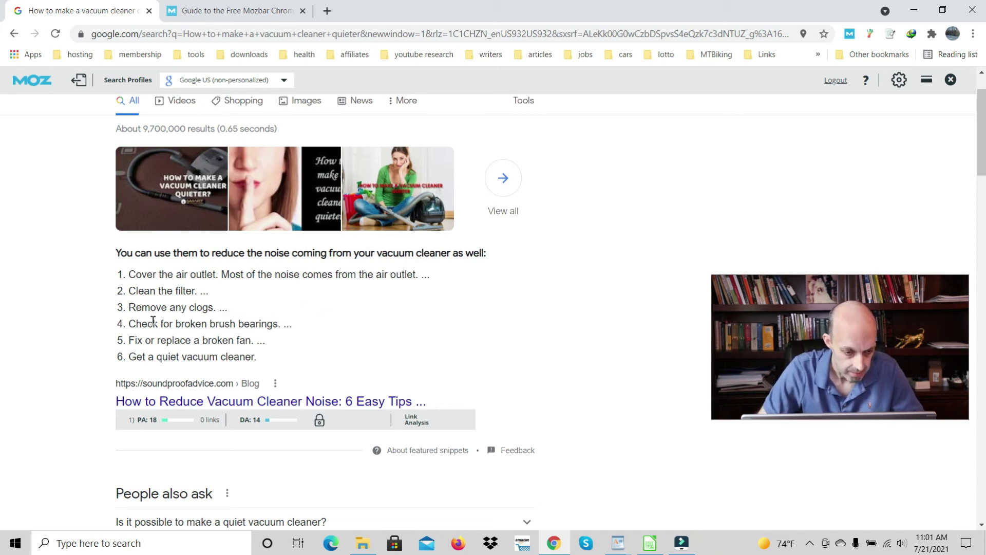
{"action": "scroll", "coordinate": [49, 332], "scroll_direction": "down", "scroll_amount": 7}
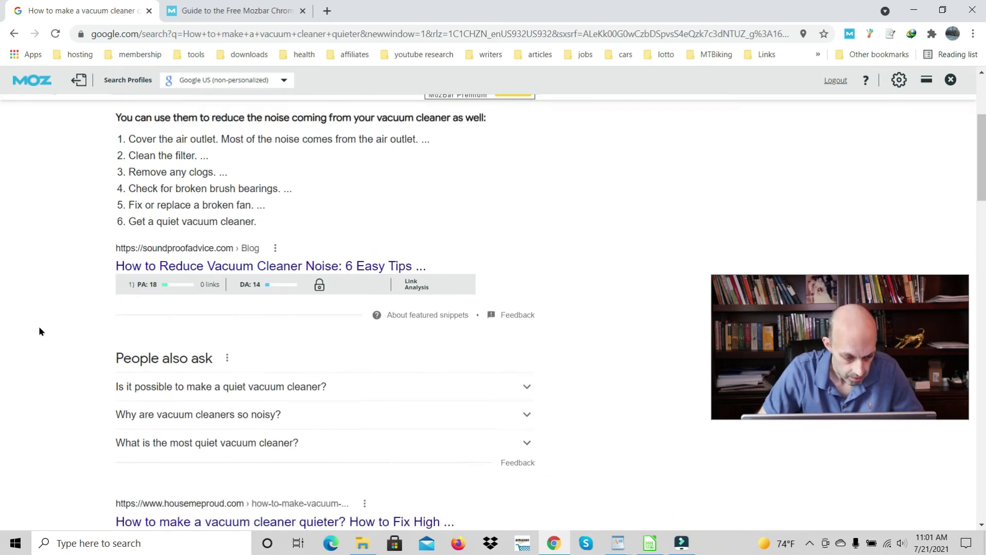
{"action": "scroll", "coordinate": [41, 331], "scroll_direction": "down", "scroll_amount": 1}
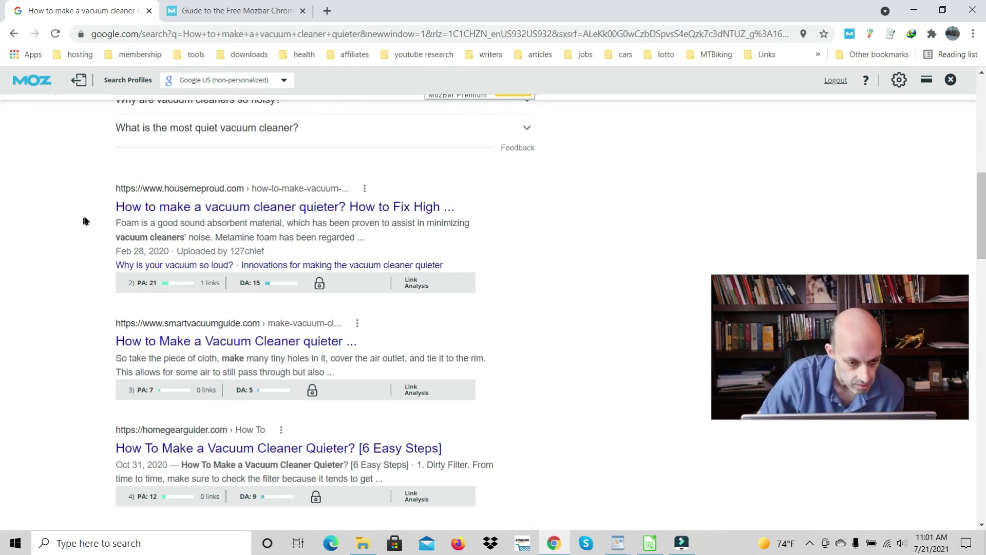
{"action": "scroll", "coordinate": [67, 300], "scroll_direction": "down", "scroll_amount": 1}
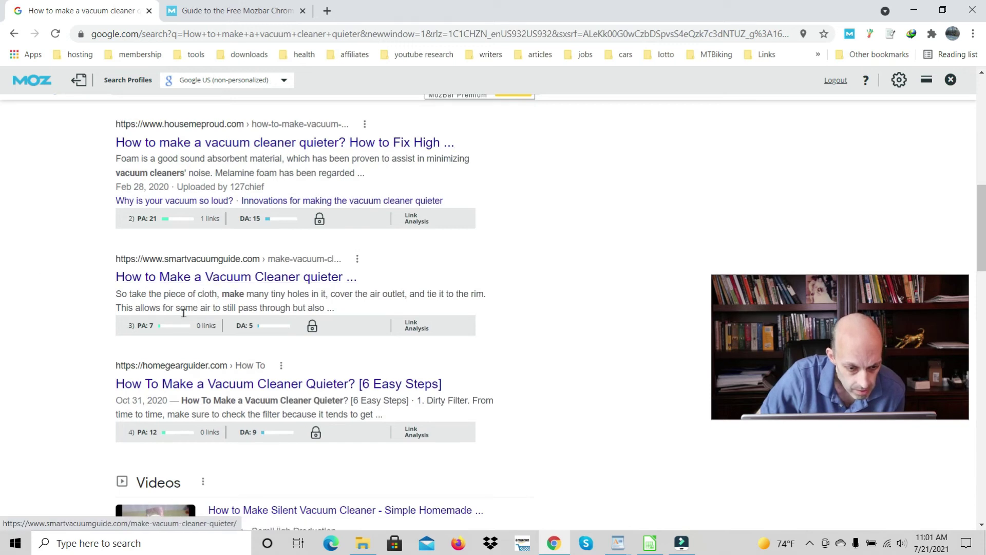
{"action": "scroll", "coordinate": [47, 321], "scroll_direction": "down", "scroll_amount": 10}
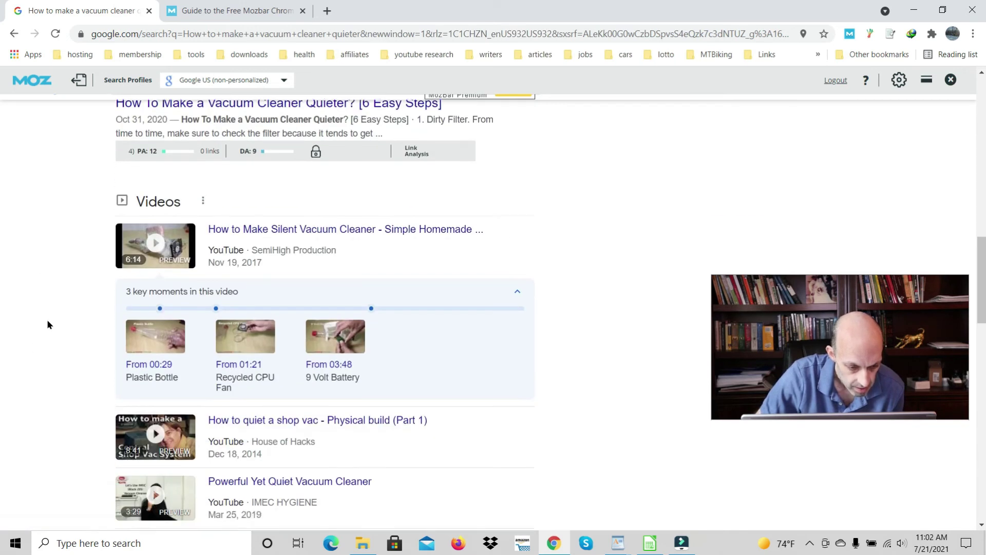
{"action": "scroll", "coordinate": [47, 325], "scroll_direction": "down", "scroll_amount": 1}
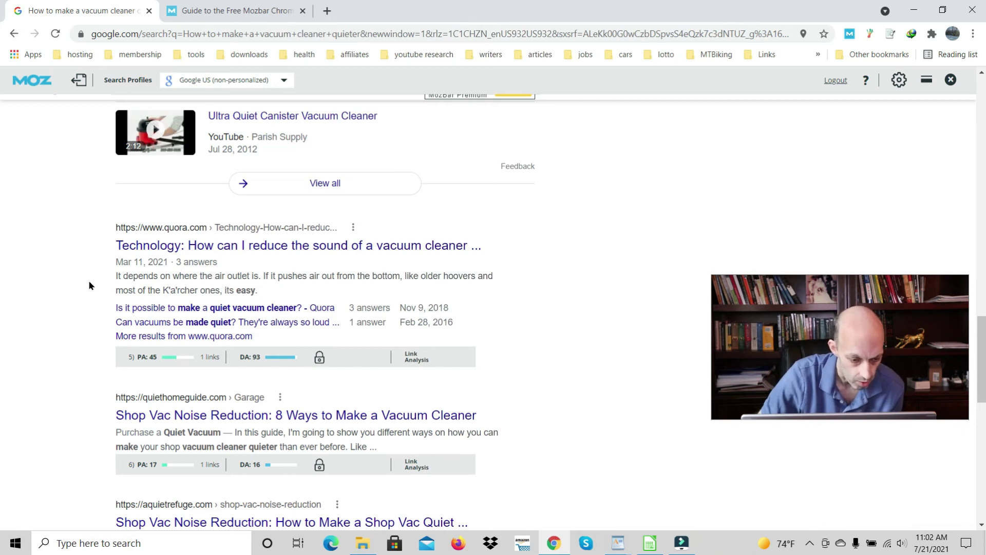
{"action": "scroll", "coordinate": [55, 278], "scroll_direction": "down", "scroll_amount": 4}
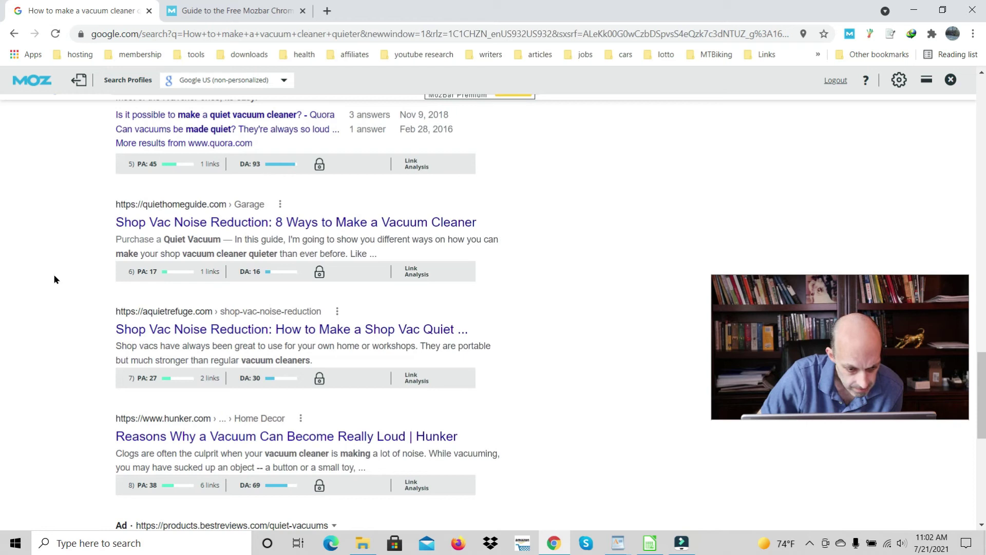
{"action": "scroll", "coordinate": [55, 278], "scroll_direction": "down", "scroll_amount": 3}
{"action": "scroll", "coordinate": [55, 278], "scroll_direction": "down", "scroll_amount": 5}
{"action": "scroll", "coordinate": [55, 345], "scroll_direction": "up", "scroll_amount": 6}
{"action": "scroll", "coordinate": [55, 344], "scroll_direction": "up", "scroll_amount": 15}
{"action": "scroll", "coordinate": [54, 346], "scroll_direction": "up", "scroll_amount": 16}
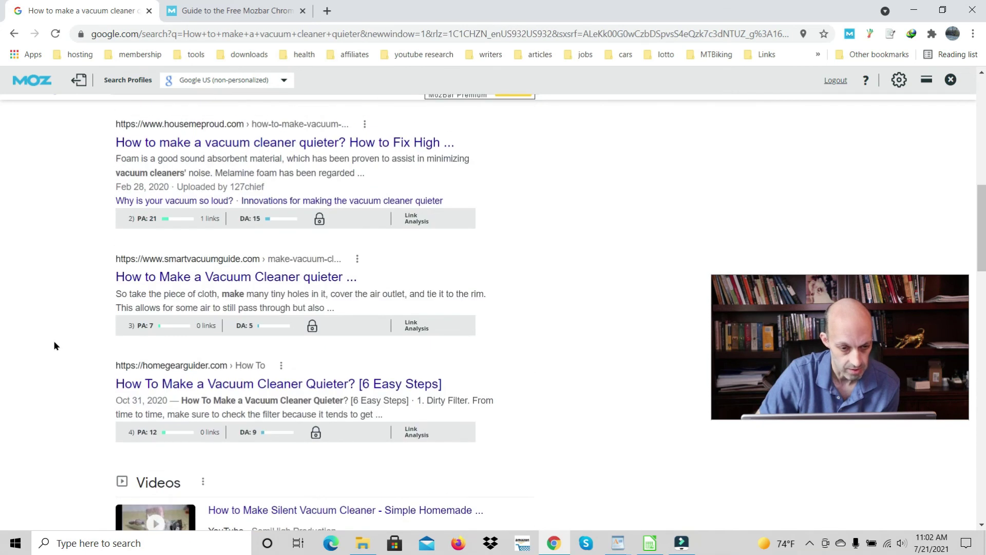
{"action": "scroll", "coordinate": [53, 341], "scroll_direction": "up", "scroll_amount": 2}
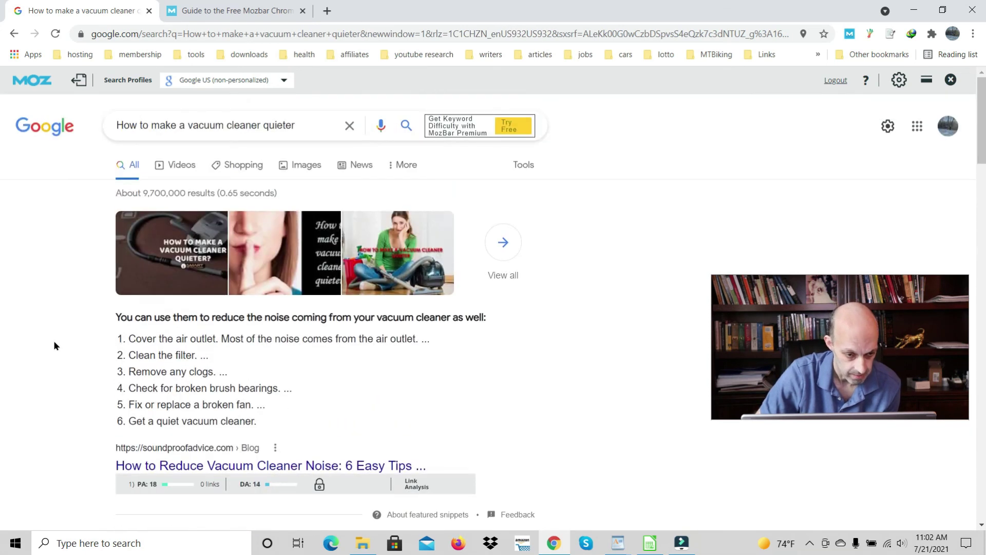
{"action": "scroll", "coordinate": [45, 322], "scroll_direction": "down", "scroll_amount": 6}
{"action": "scroll", "coordinate": [59, 309], "scroll_direction": "down", "scroll_amount": 3}
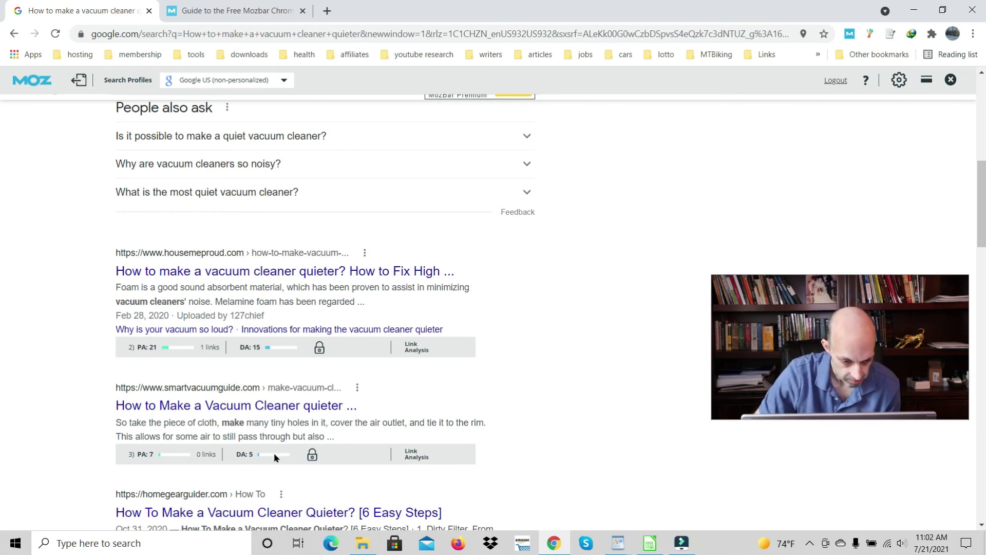
{"action": "scroll", "coordinate": [41, 320], "scroll_direction": "down", "scroll_amount": 2}
{"action": "scroll", "coordinate": [40, 321], "scroll_direction": "down", "scroll_amount": 2}
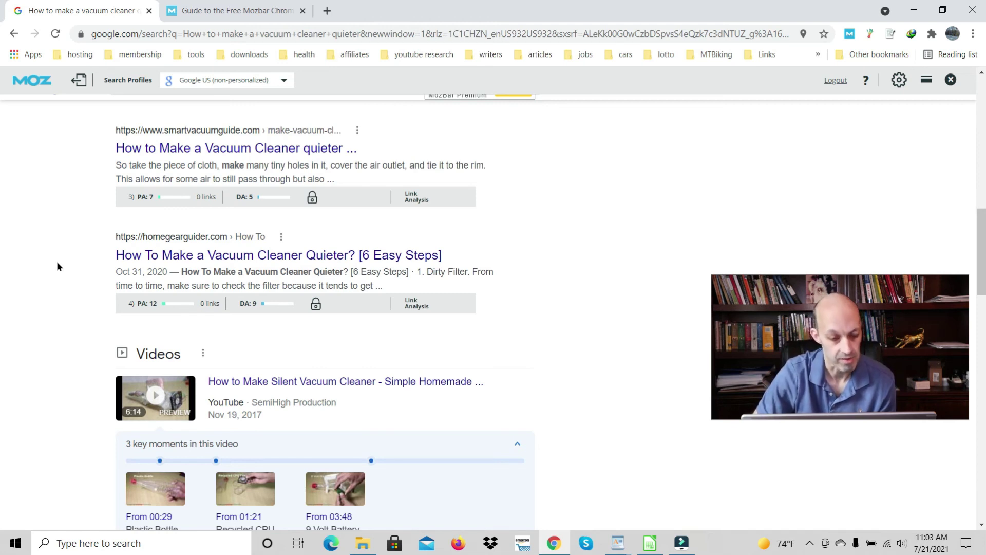
{"action": "scroll", "coordinate": [56, 260], "scroll_direction": "down", "scroll_amount": 9}
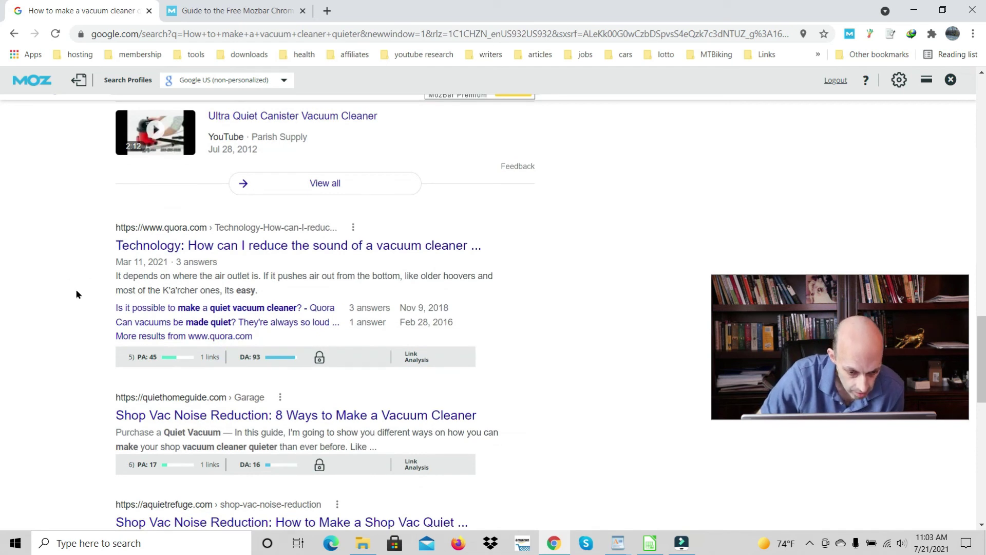
{"action": "scroll", "coordinate": [75, 294], "scroll_direction": "down", "scroll_amount": 2}
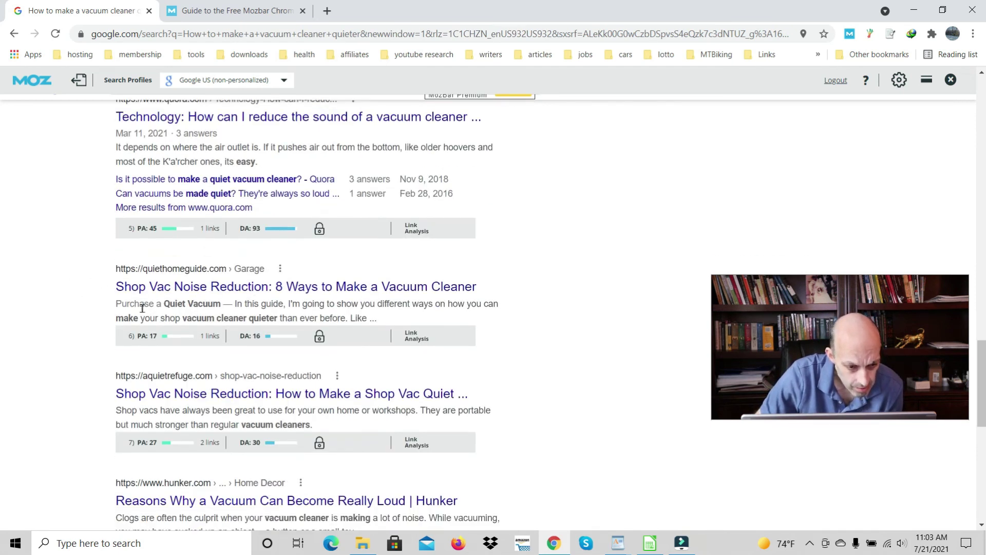
{"action": "scroll", "coordinate": [73, 308], "scroll_direction": "down", "scroll_amount": 1}
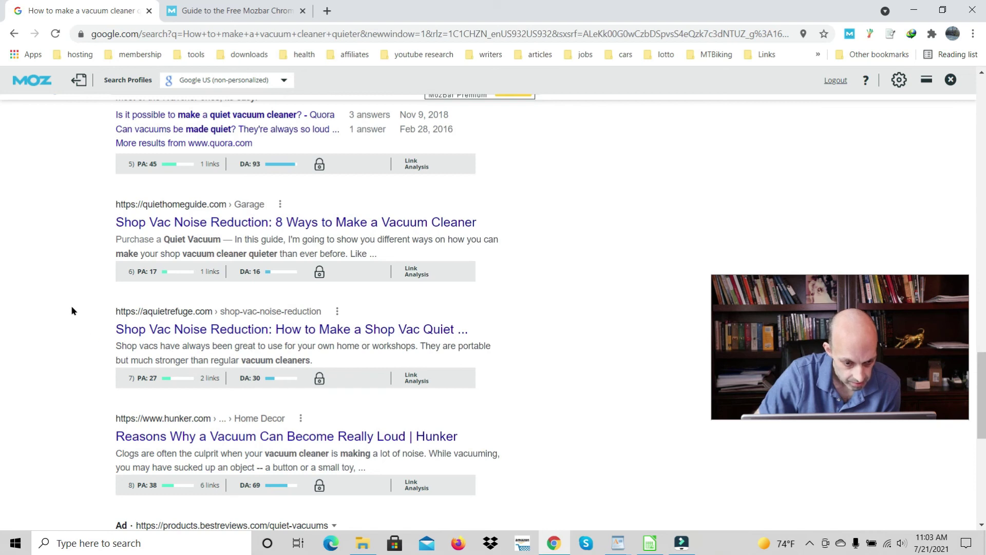
{"action": "scroll", "coordinate": [71, 306], "scroll_direction": "down", "scroll_amount": 3}
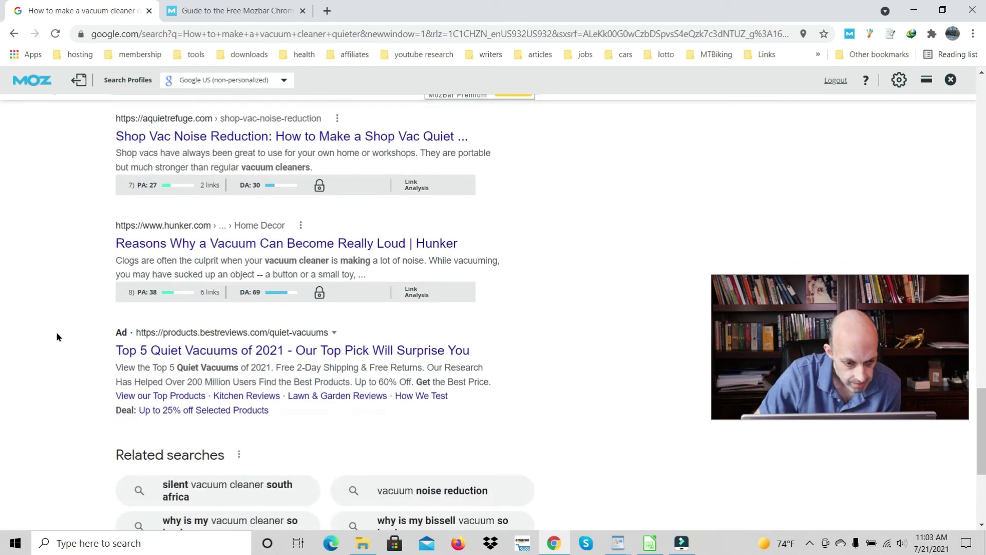
{"action": "scroll", "coordinate": [43, 340], "scroll_direction": "up", "scroll_amount": 4}
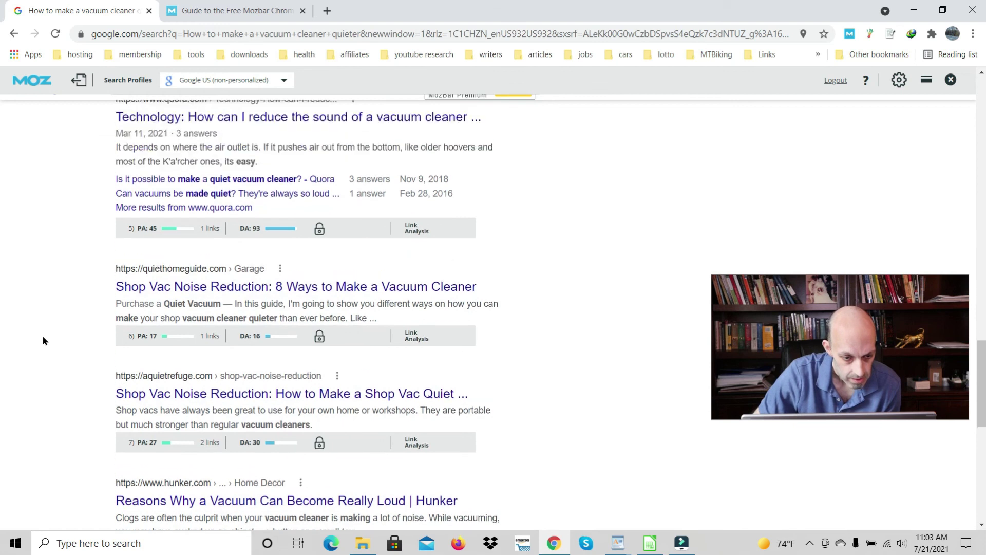
{"action": "scroll", "coordinate": [43, 340], "scroll_direction": "up", "scroll_amount": 3}
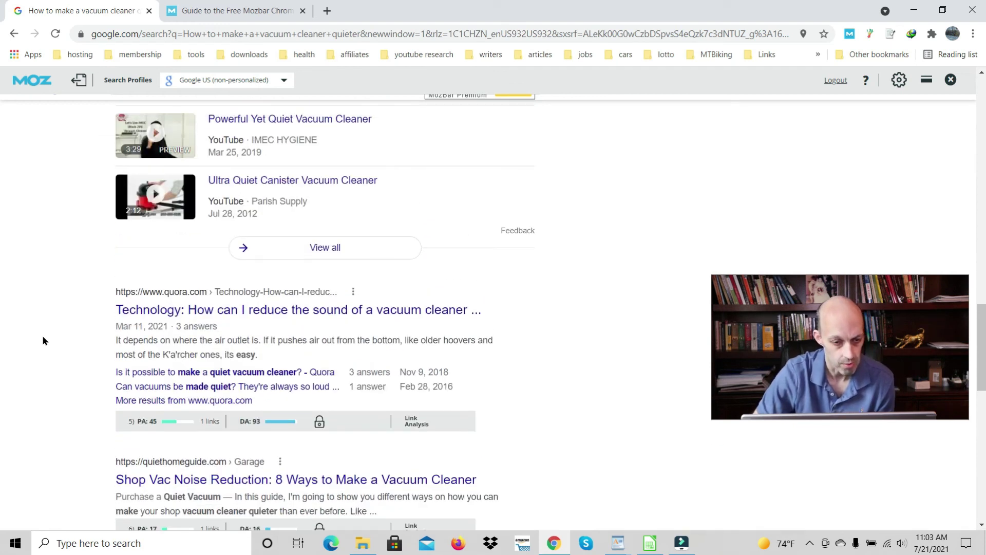
{"action": "scroll", "coordinate": [46, 370], "scroll_direction": "up", "scroll_amount": 6}
{"action": "scroll", "coordinate": [46, 369], "scroll_direction": "up", "scroll_amount": 4}
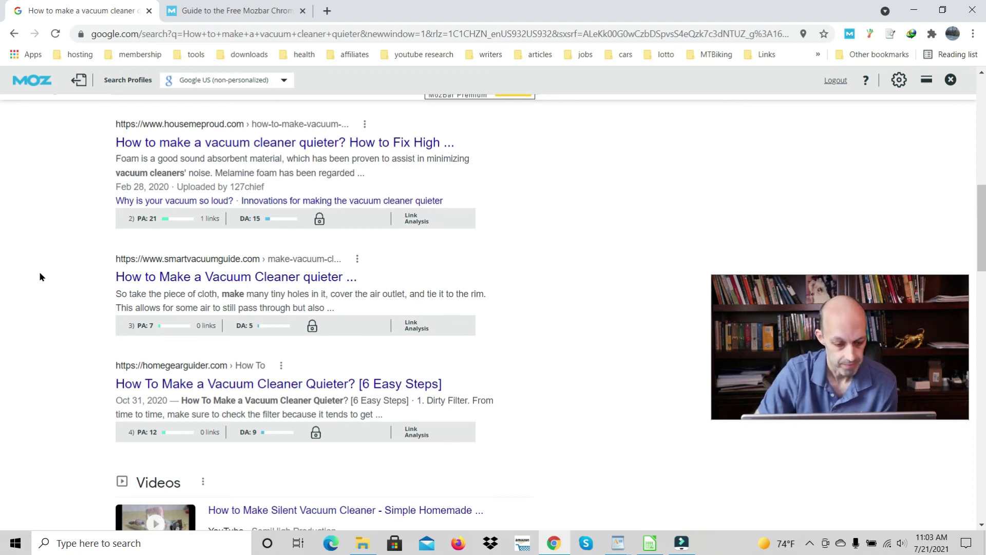
Leave the vacuum results and return to the WordPad 'low competition keywords' notes
{"action": "scroll", "coordinate": [40, 277], "scroll_direction": "up", "scroll_amount": 6}
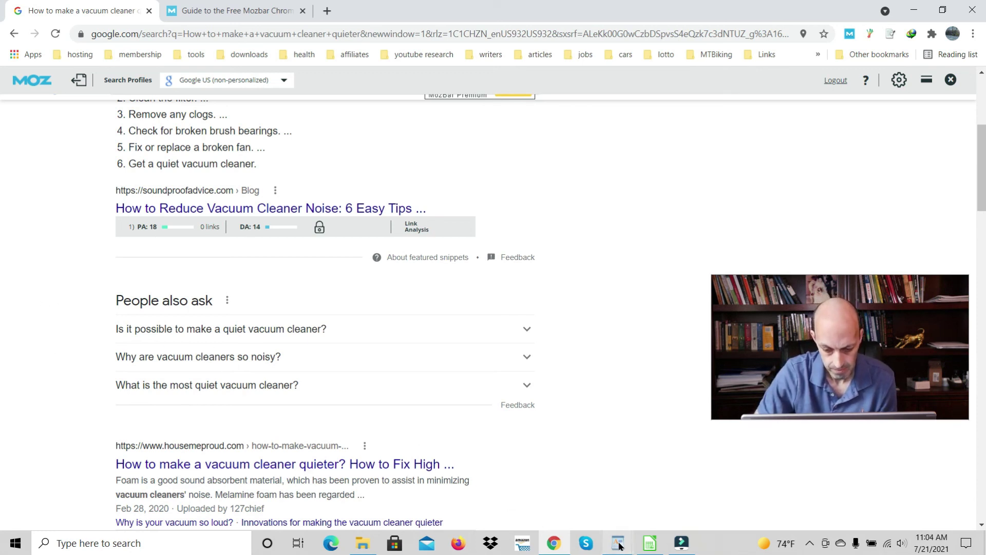
{"action": "mouse_move", "coordinate": [620, 536]}
{"action": "left_click", "coordinate": [674, 485]}
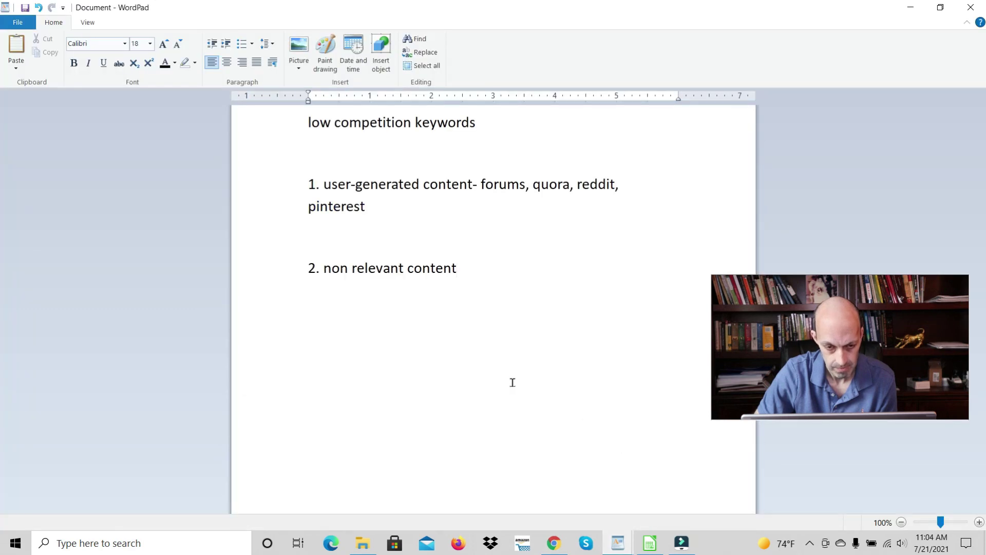